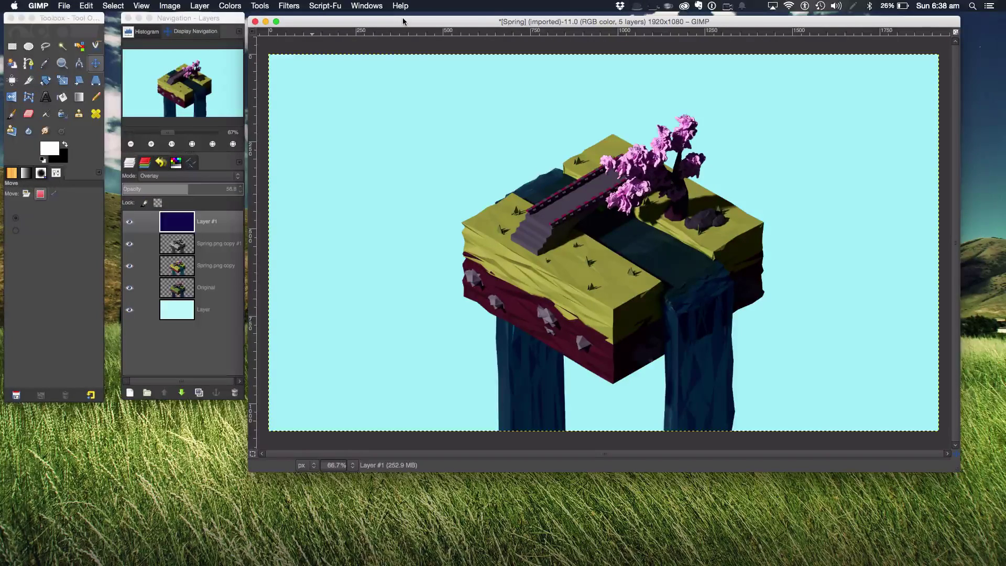
Nudge the image window slightly upward.
{"action": "left_click_drag", "start_coordinate": [403, 21], "coordinate": [403, 18]}
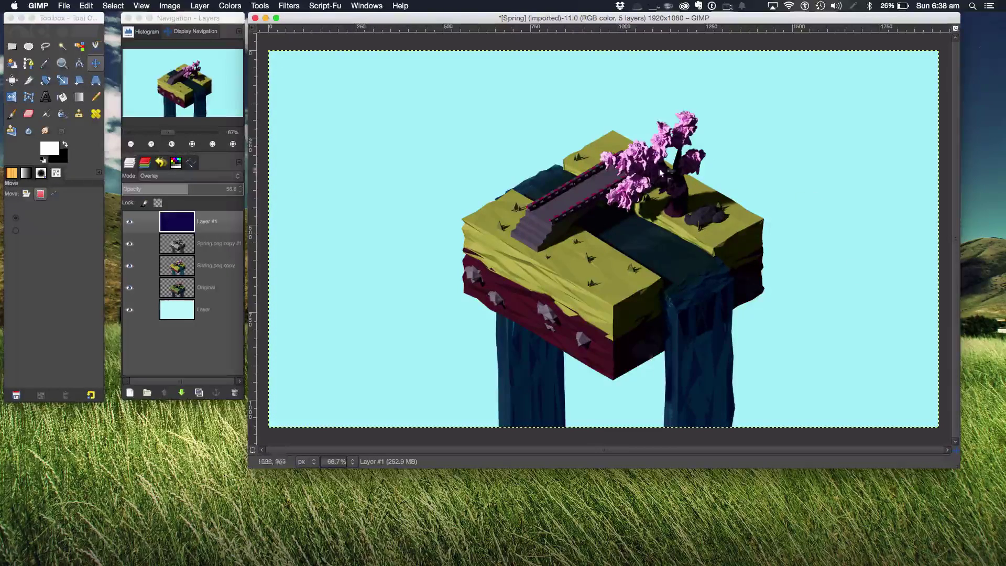
Toggle the overlay and graded copy layers off and on to compare against the original island.
{"action": "left_click_drag", "start_coordinate": [129, 222], "coordinate": [128, 257]}
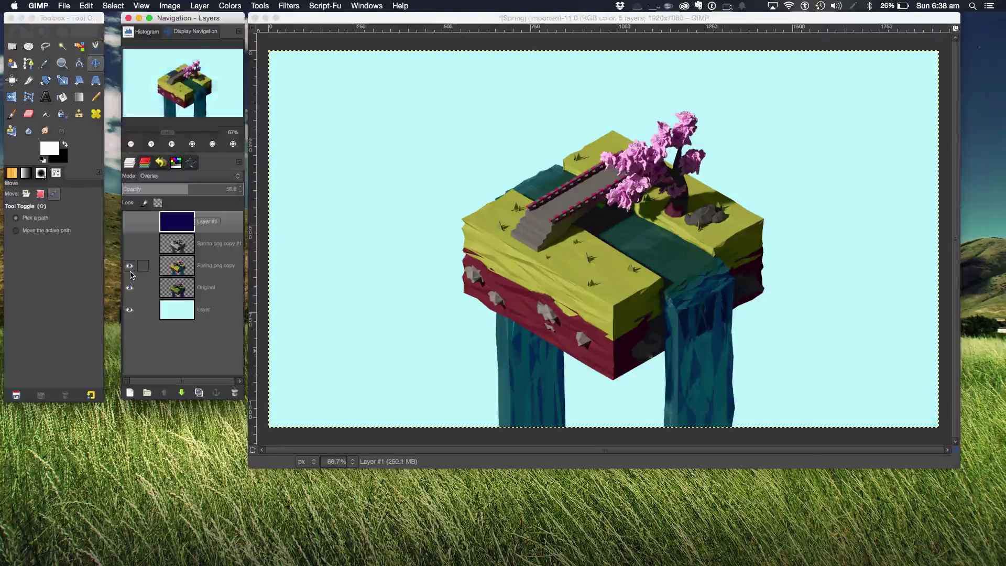
{"action": "left_click", "coordinate": [131, 270]}
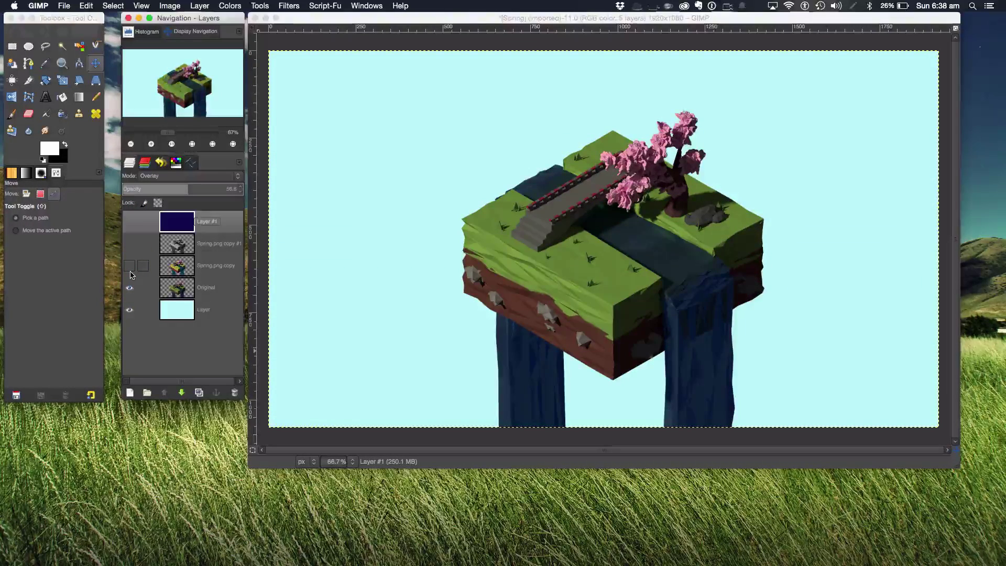
{"action": "left_click", "coordinate": [129, 265]}
{"action": "left_click", "coordinate": [129, 243]}
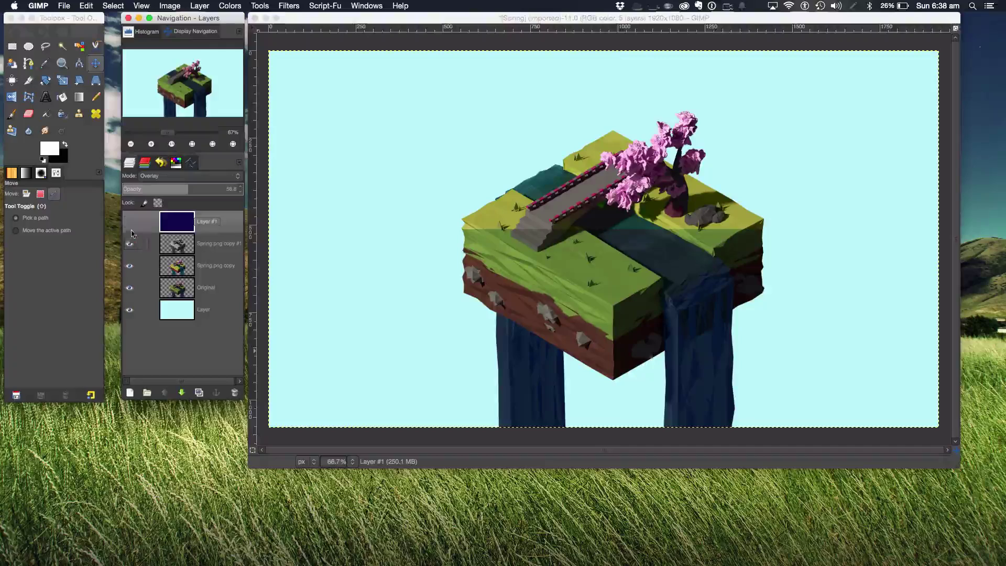
{"action": "left_click", "coordinate": [130, 222]}
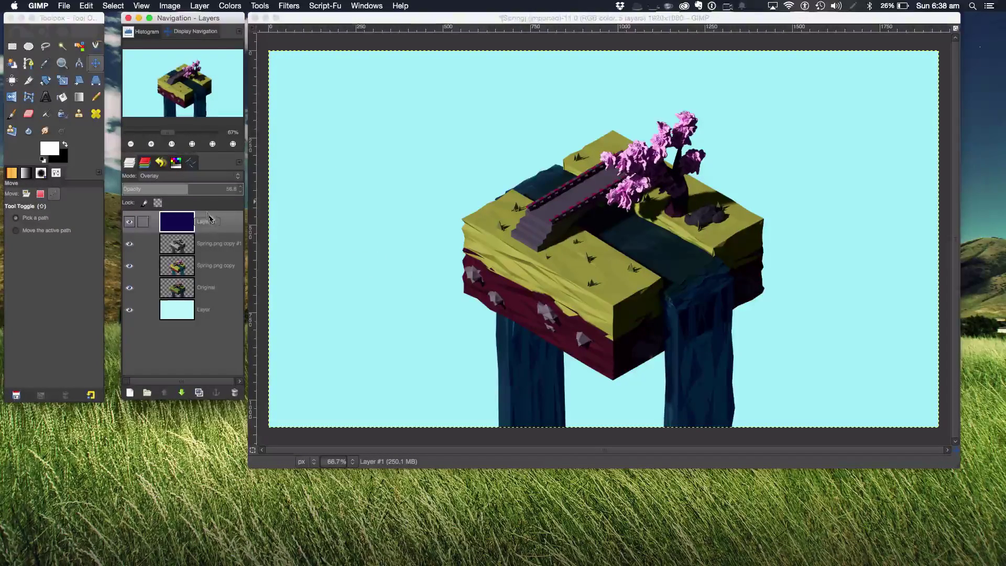
{"action": "left_click", "coordinate": [130, 222]}
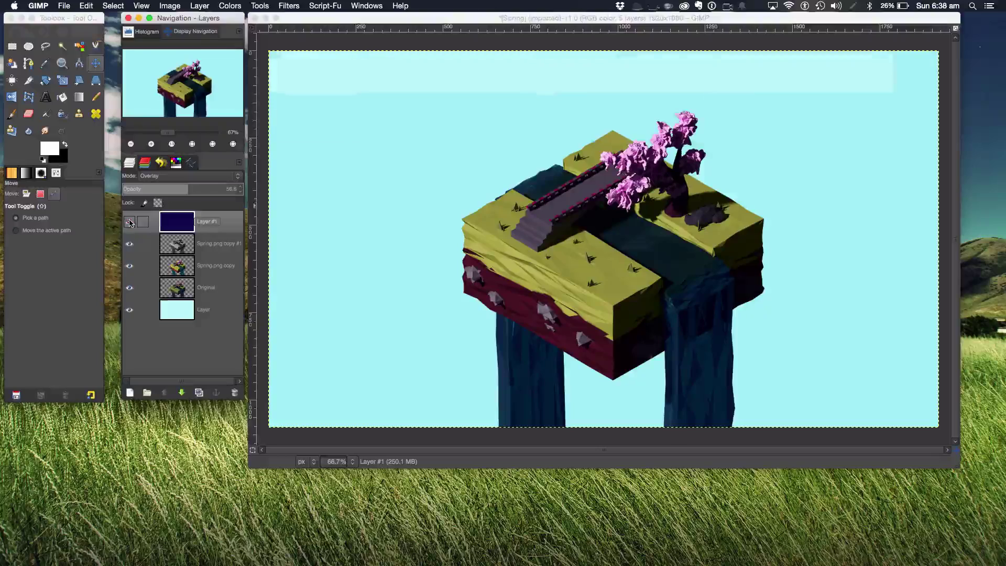
{"action": "left_click", "coordinate": [129, 244]}
{"action": "left_click", "coordinate": [128, 260]}
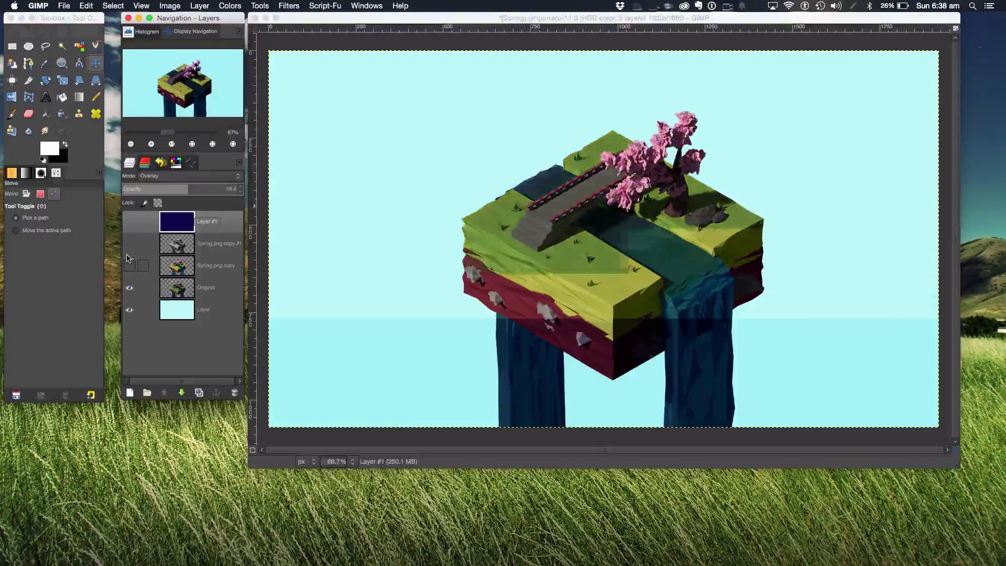
{"action": "left_click", "coordinate": [130, 223]}
{"action": "left_click", "coordinate": [129, 244]}
{"action": "left_click", "coordinate": [129, 266]}
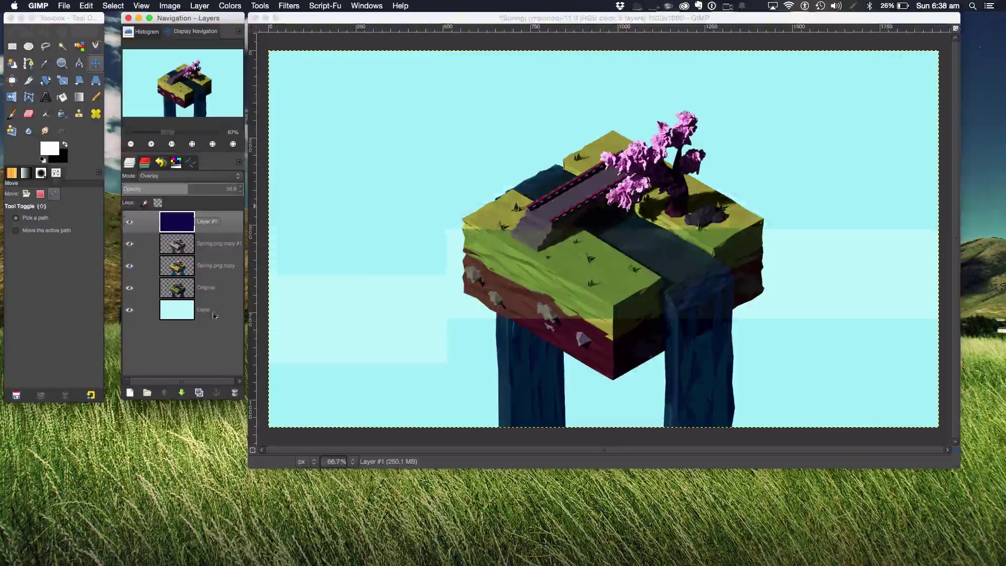
Delete the dark-blue overlay, Spring.png copy #1, Spring.png copy and the old pale blue fill layer.
{"action": "left_click", "coordinate": [233, 393]}
{"action": "left_click", "coordinate": [234, 392]}
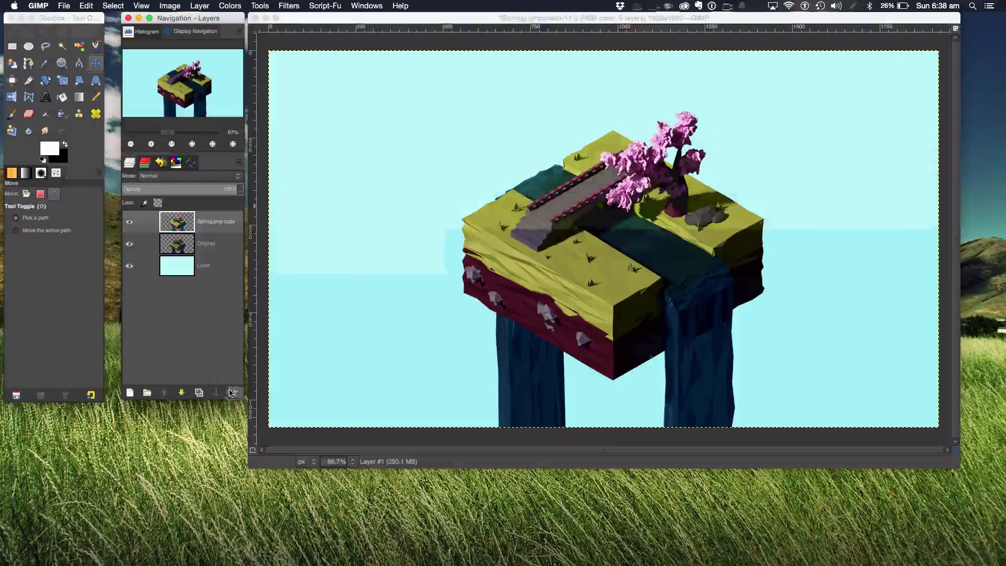
{"action": "left_click", "coordinate": [233, 392]}
{"action": "left_click", "coordinate": [233, 392]}
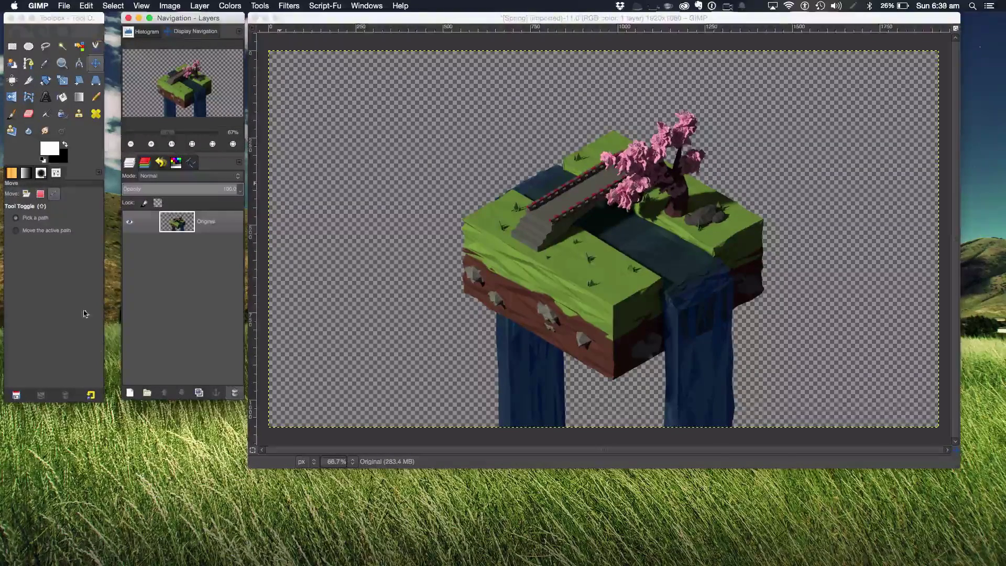
Add a new transparent layer below Original and name it Background.
{"action": "left_click", "coordinate": [129, 393]}
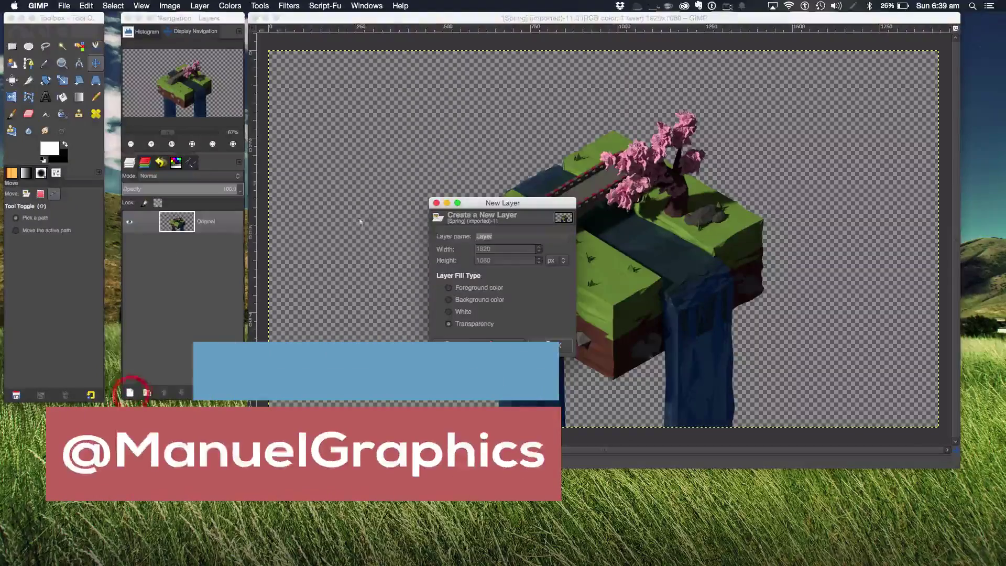
{"action": "left_click", "coordinate": [557, 345]}
{"action": "left_click_drag", "start_coordinate": [203, 222], "coordinate": [202, 247]}
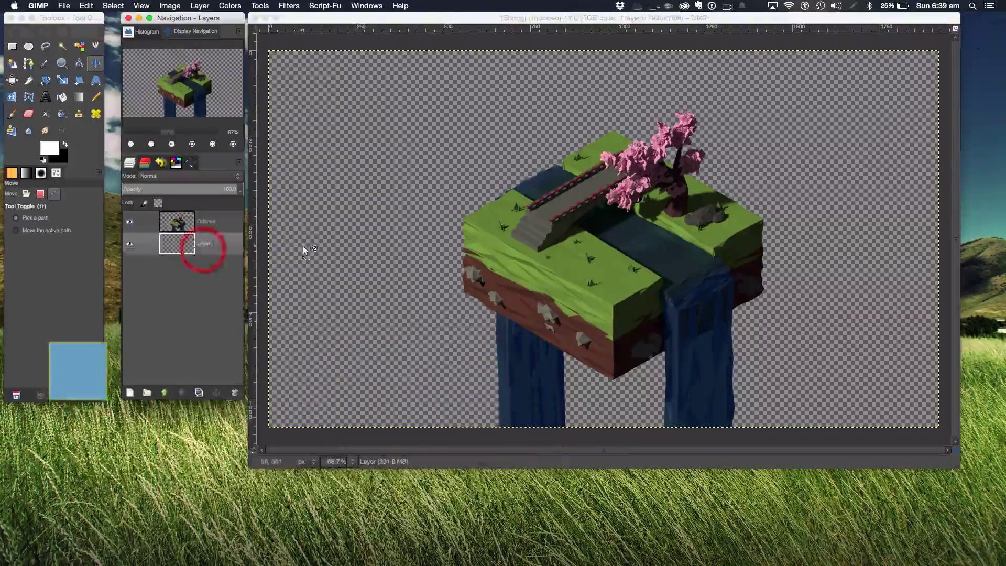
{"action": "double_click", "coordinate": [208, 245]}
{"action": "type", "text": "Back"}
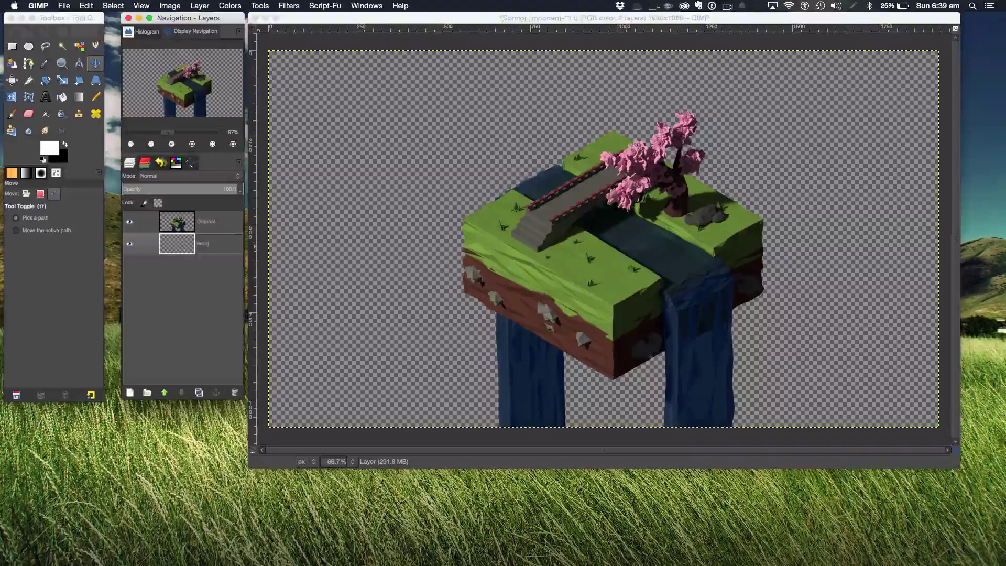
{"action": "type", "text": "ground"}
{"action": "key", "text": "Return"}
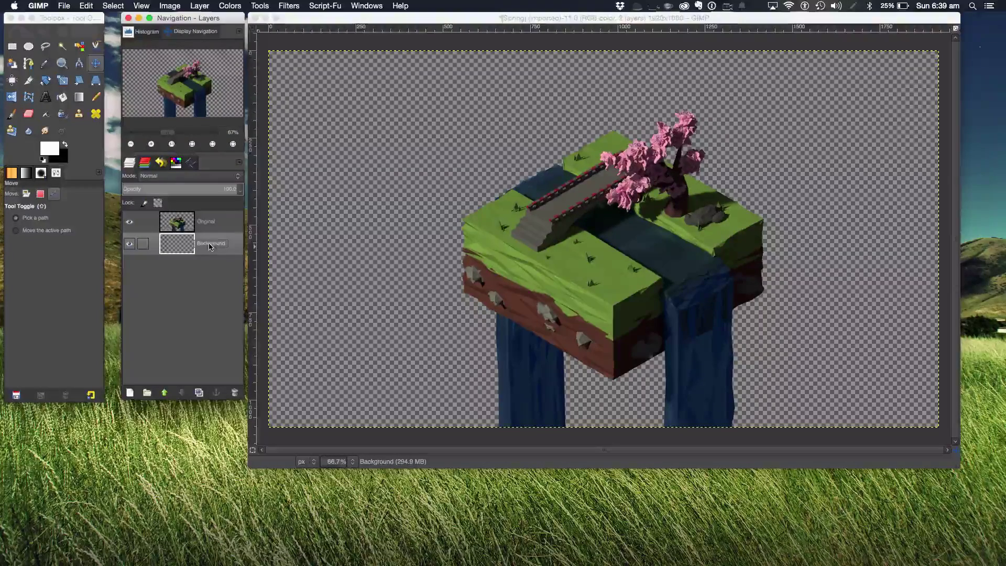
Fill the Background layer with pale cyan c2f6f9 using Bucket Fill.
{"action": "left_click", "coordinate": [42, 154]}
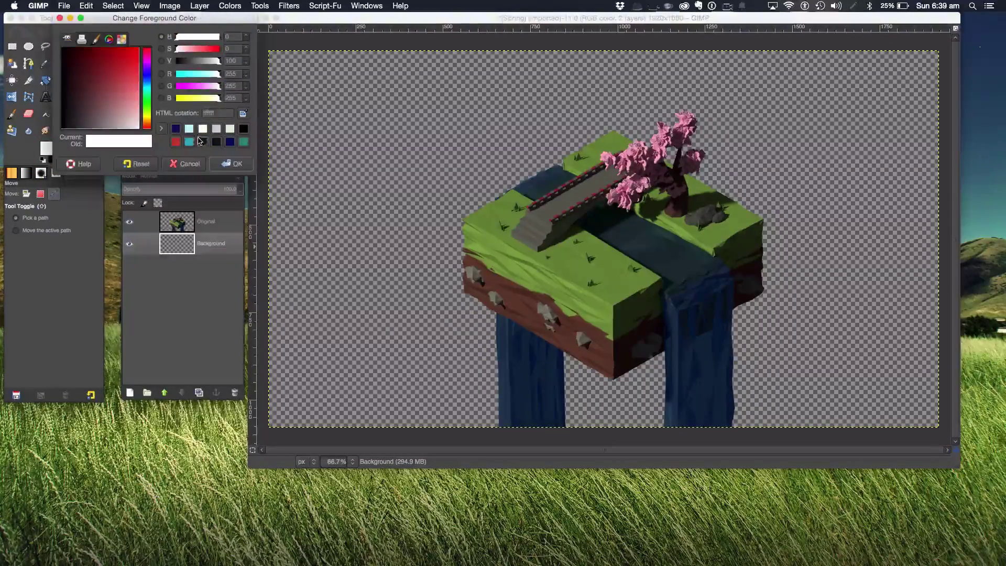
{"action": "left_click", "coordinate": [204, 129]}
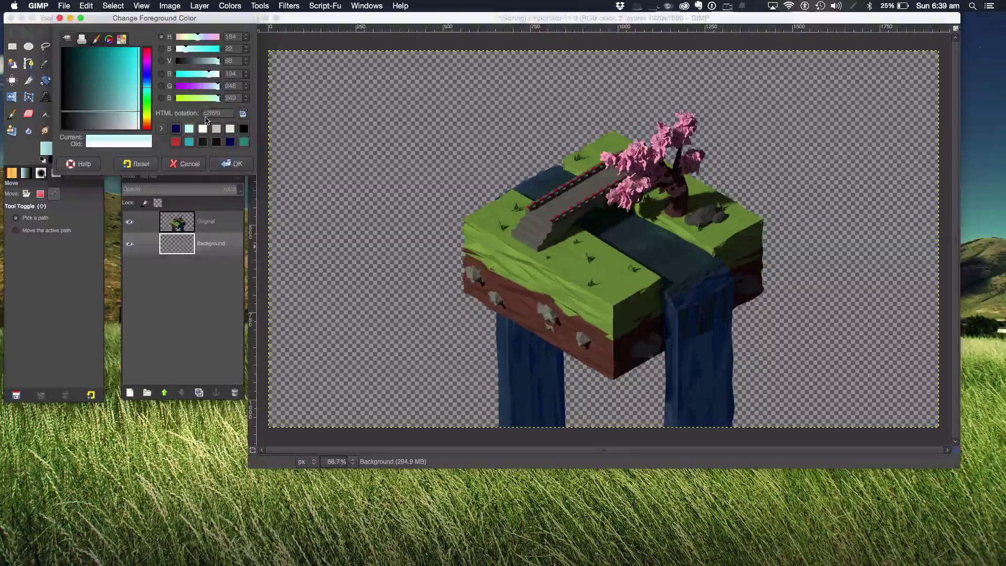
{"action": "left_click", "coordinate": [230, 163]}
{"action": "left_click", "coordinate": [62, 97]}
{"action": "left_click", "coordinate": [414, 157]}
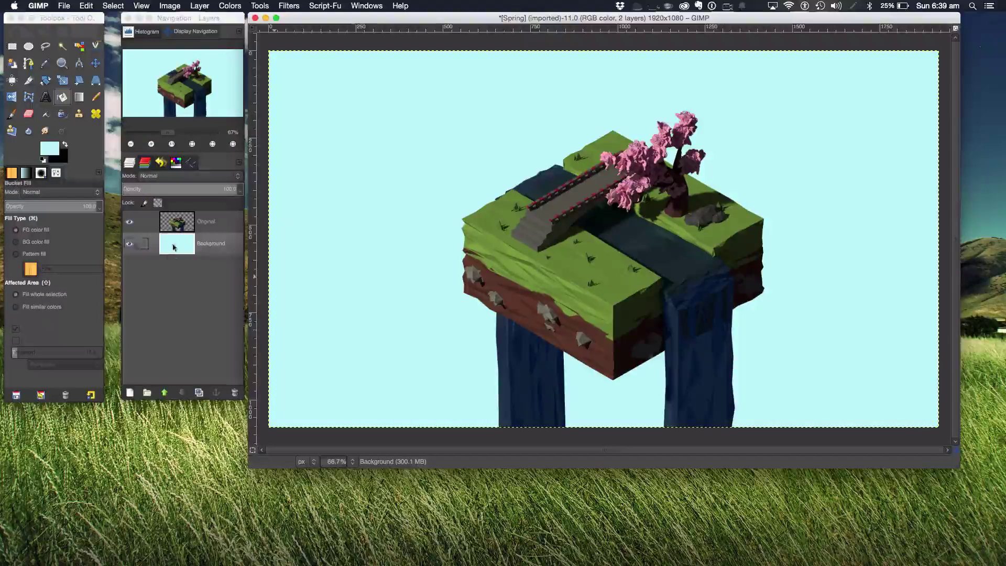
{"action": "left_click", "coordinate": [167, 223]}
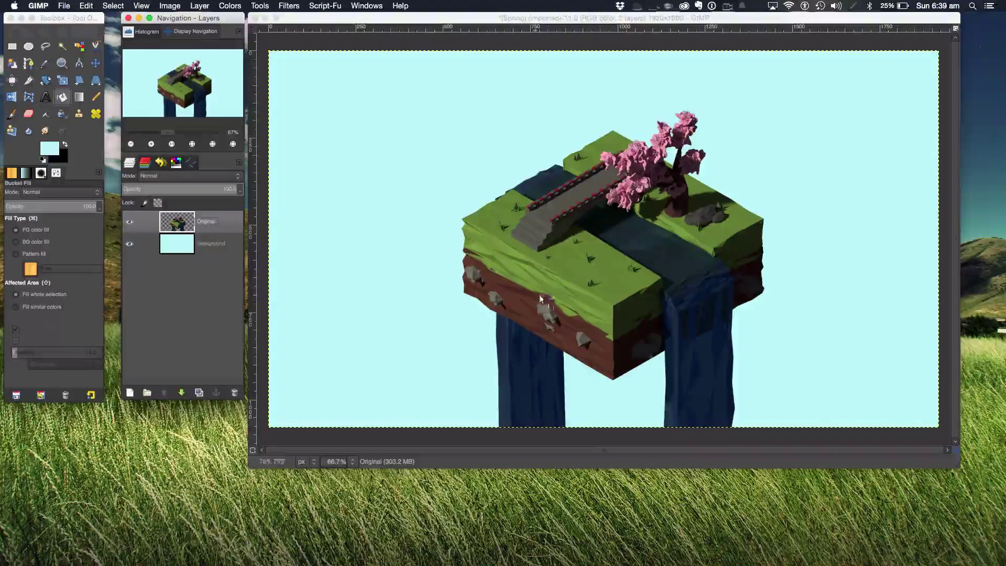
Duplicate Original, rename the copy Start, and hide the Original layer.
{"action": "left_click", "coordinate": [199, 392]}
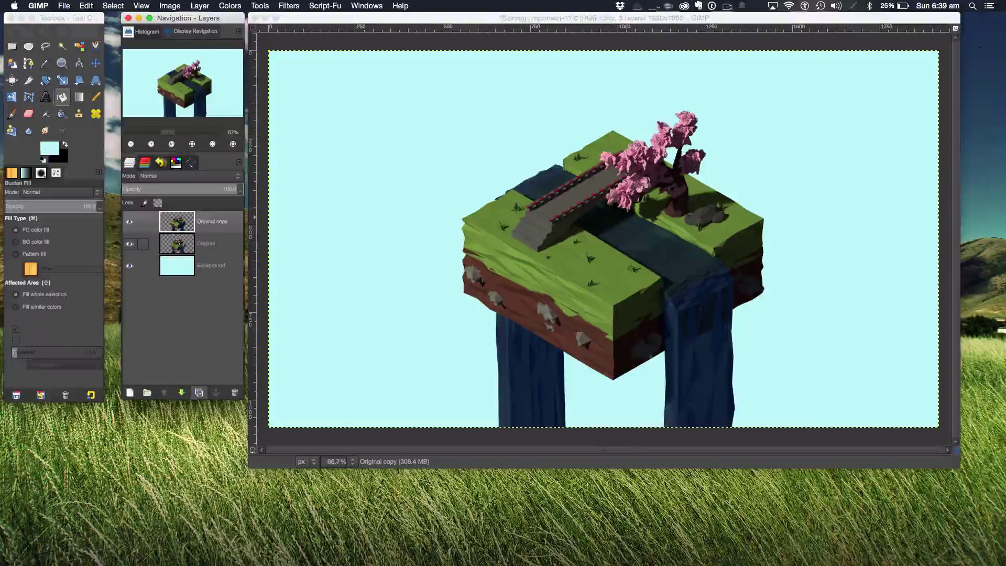
{"action": "left_click", "coordinate": [211, 225]}
{"action": "double_click", "coordinate": [211, 225]}
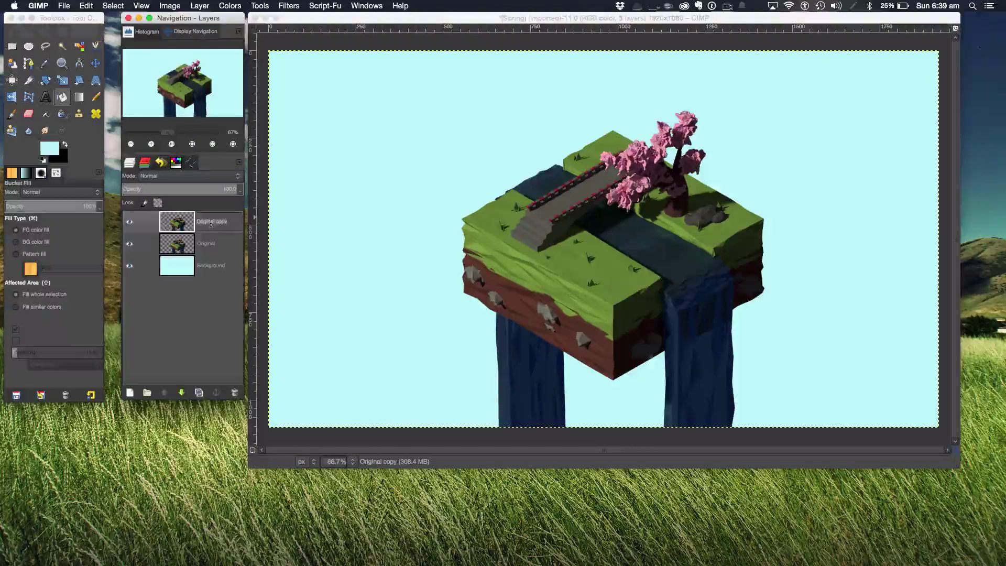
{"action": "type", "text": "Sky"}
{"action": "key", "text": "Return"}
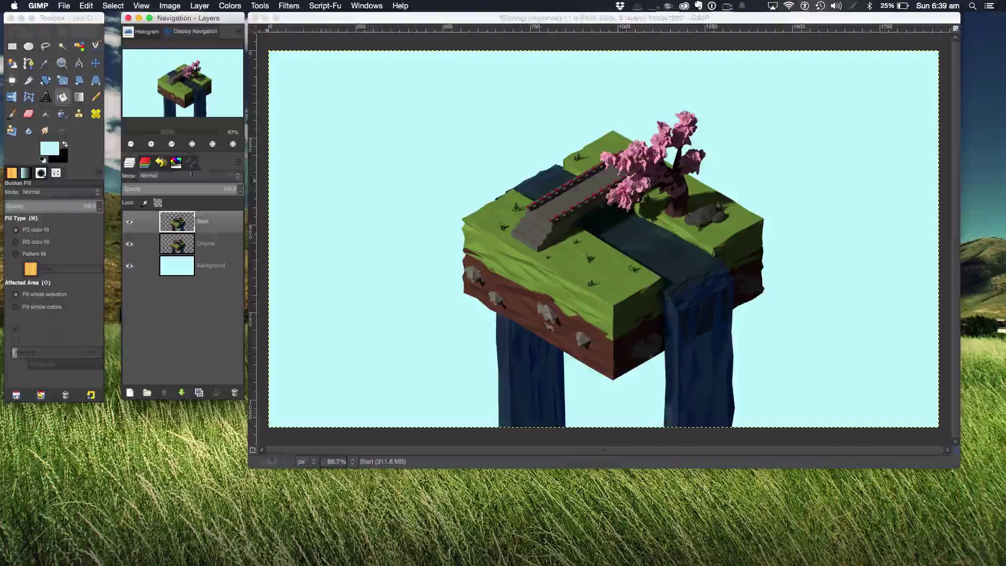
{"action": "left_click", "coordinate": [128, 246]}
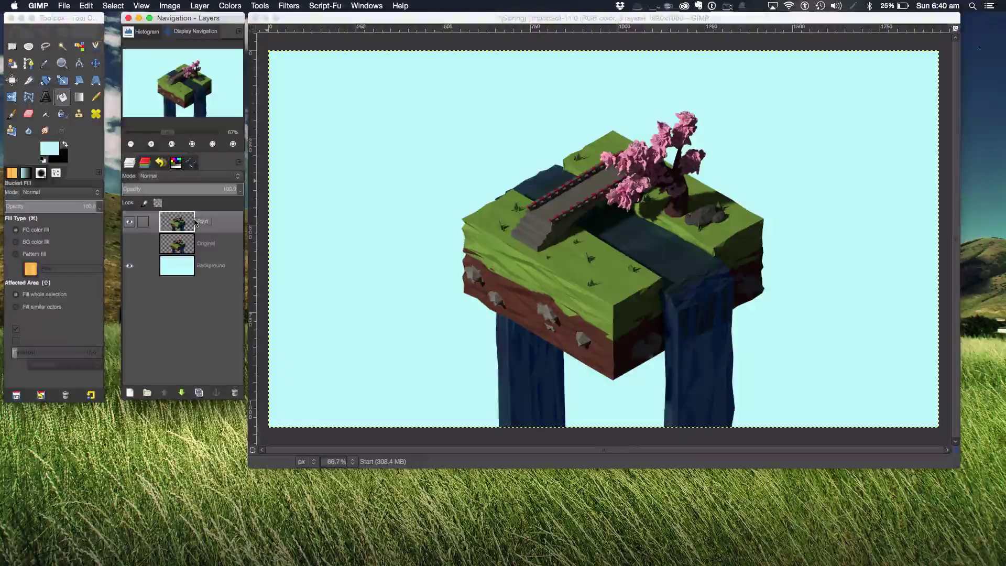
Apply a Curves adjustment to Start, lifting the value curve to add contrast and brightness.
{"action": "left_click", "coordinate": [237, 6]}
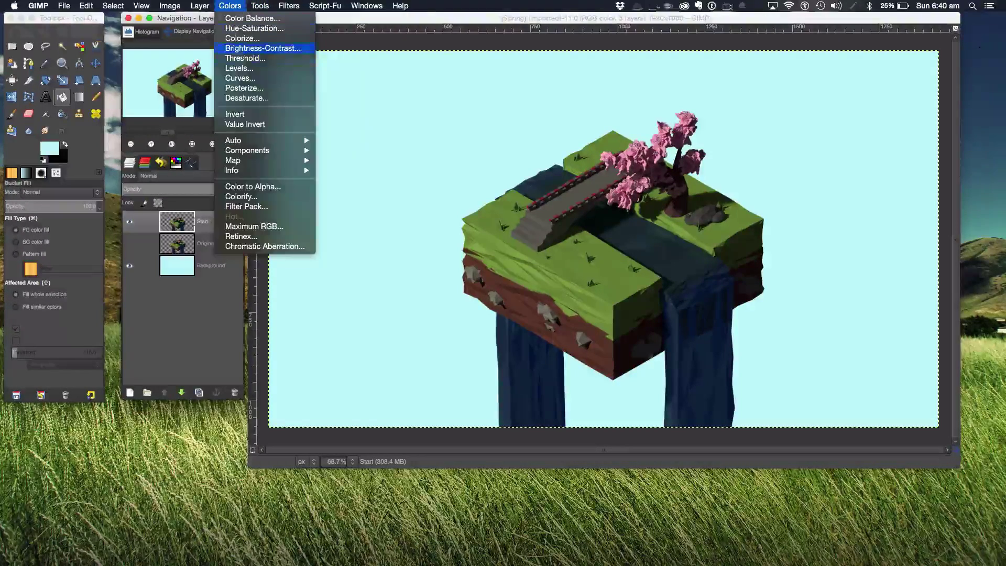
{"action": "left_click", "coordinate": [250, 79]}
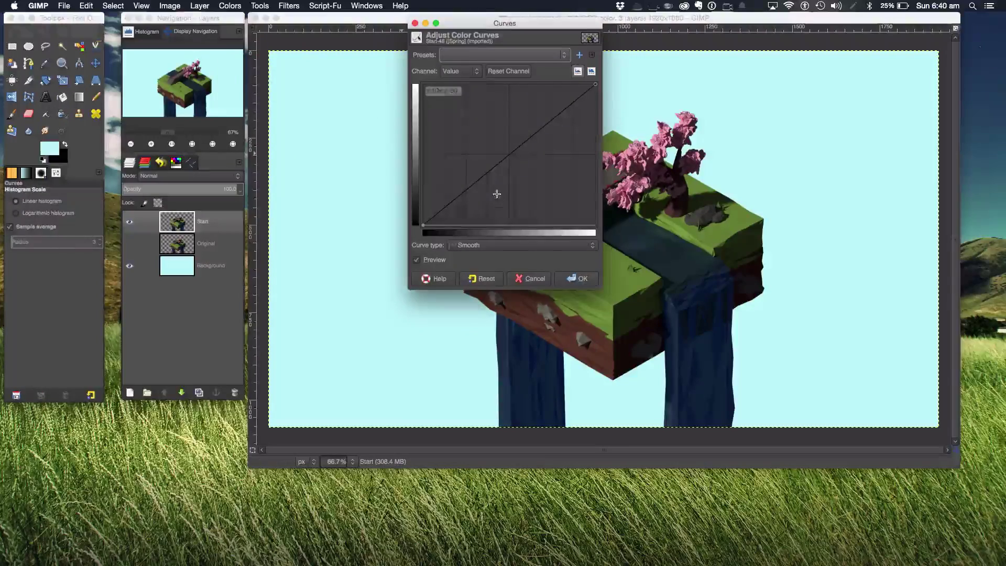
{"action": "left_click_drag", "start_coordinate": [485, 175], "coordinate": [511, 145]}
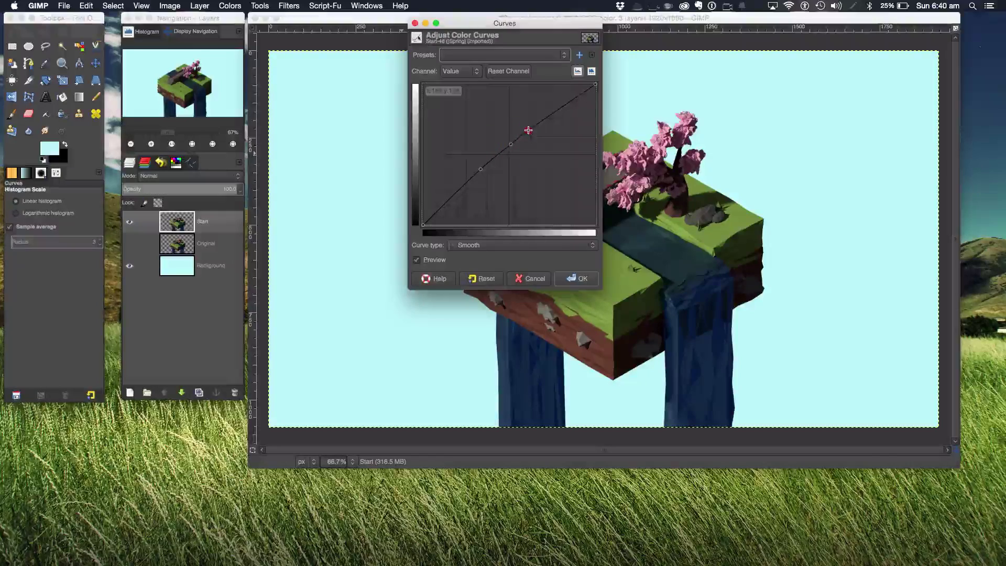
{"action": "left_click", "coordinate": [564, 276]}
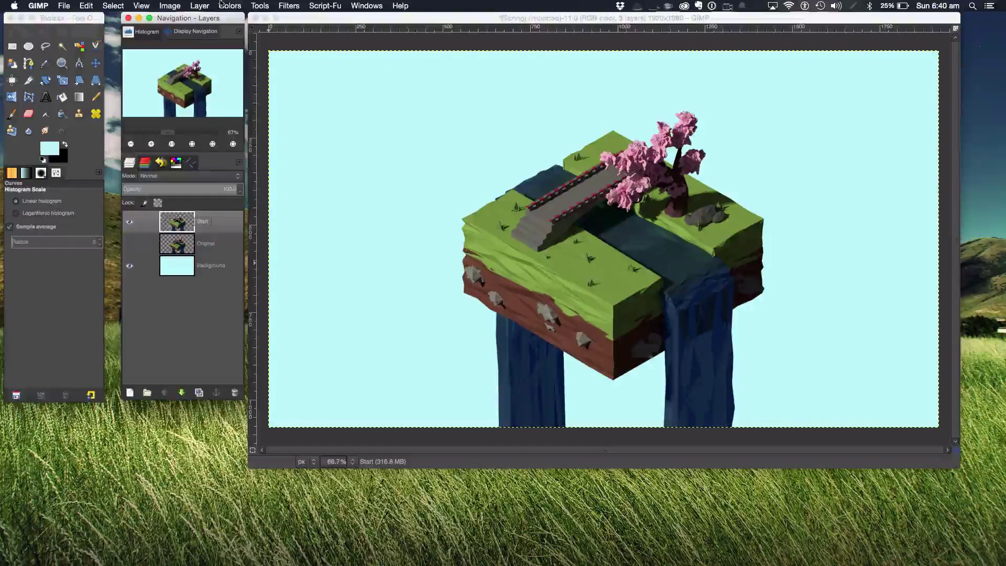
{"action": "left_click", "coordinate": [226, 6]}
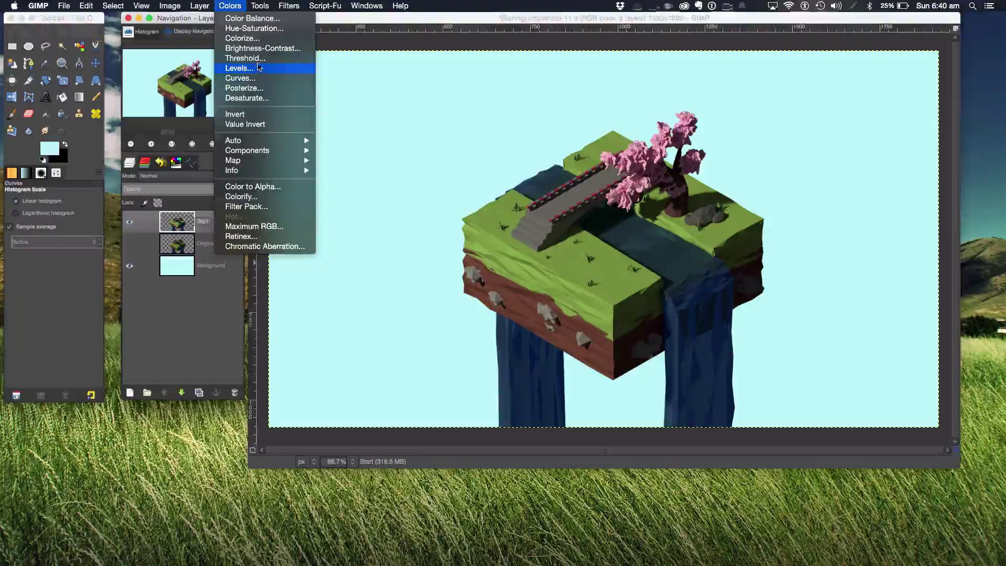
Rotate the Start layer's hues in Hue-Saturation until the grass turns yellow, then apply.
{"action": "left_click", "coordinate": [262, 29]}
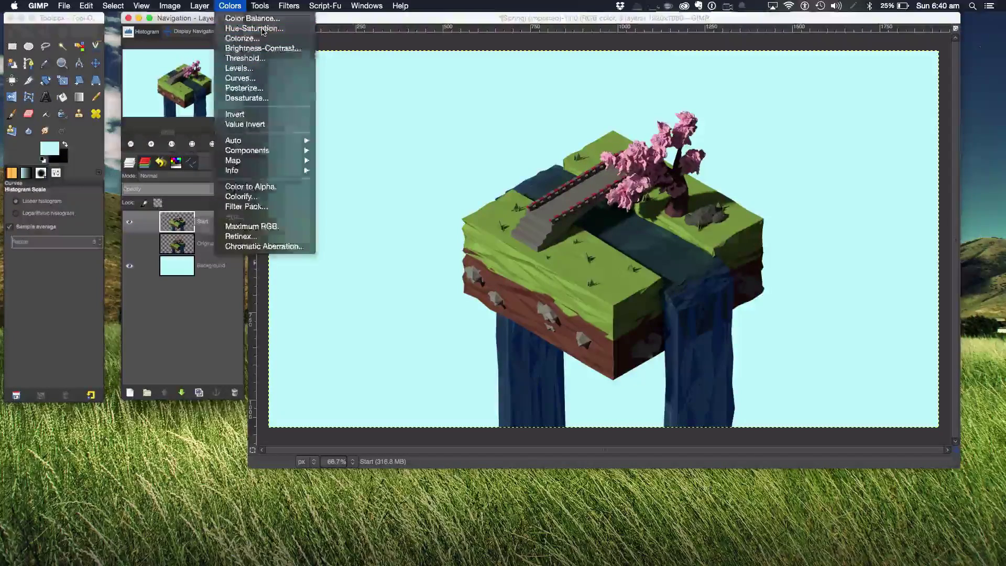
{"action": "left_click_drag", "start_coordinate": [764, 75], "coordinate": [834, 79]}
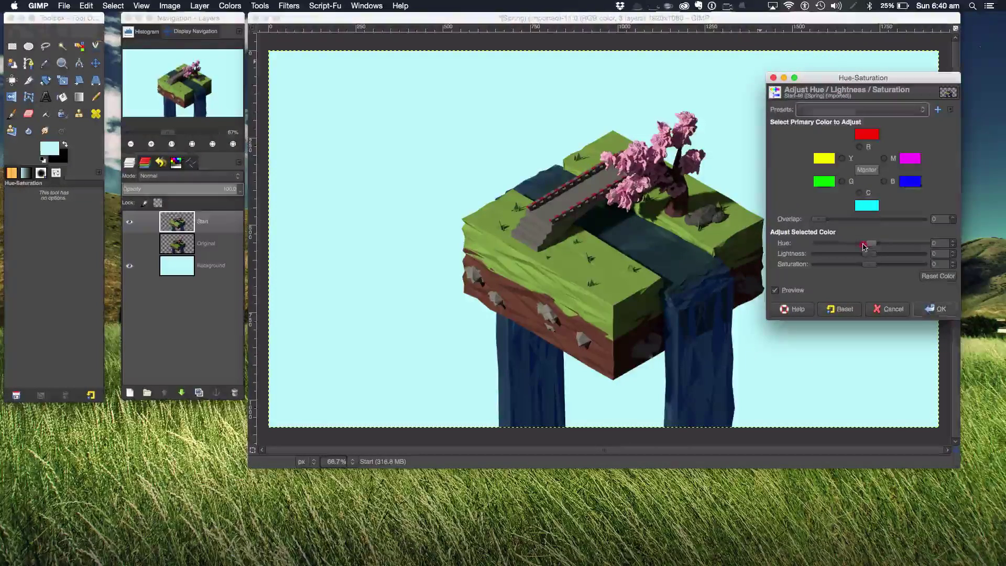
{"action": "left_click_drag", "start_coordinate": [864, 247], "coordinate": [825, 252]}
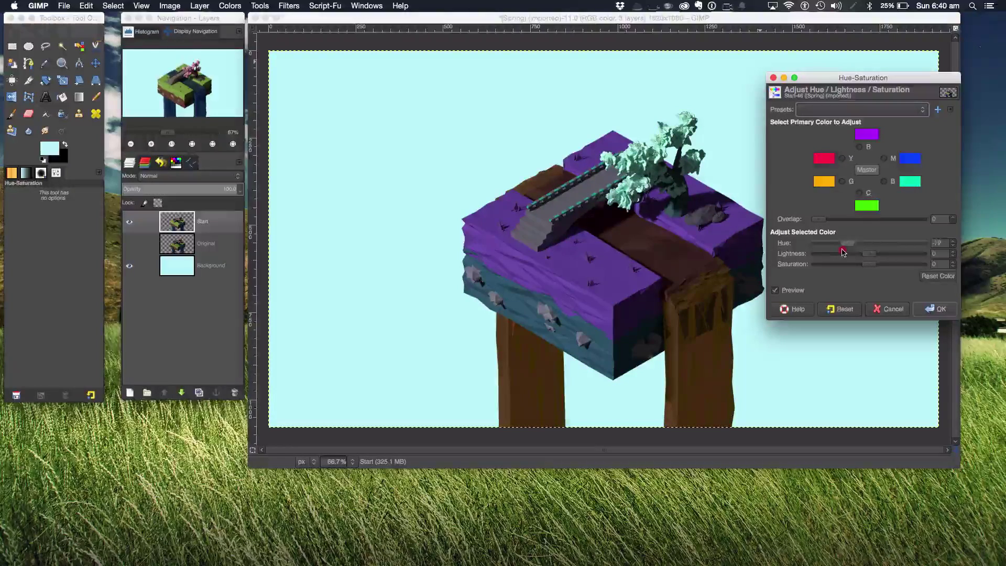
{"action": "left_click_drag", "start_coordinate": [843, 252], "coordinate": [874, 266]}
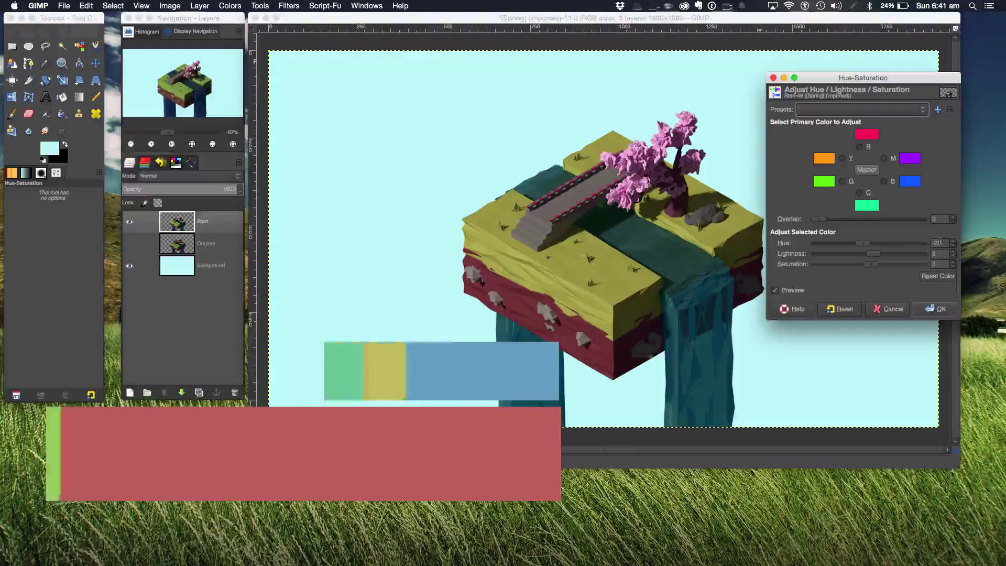
{"action": "left_click", "coordinate": [936, 309]}
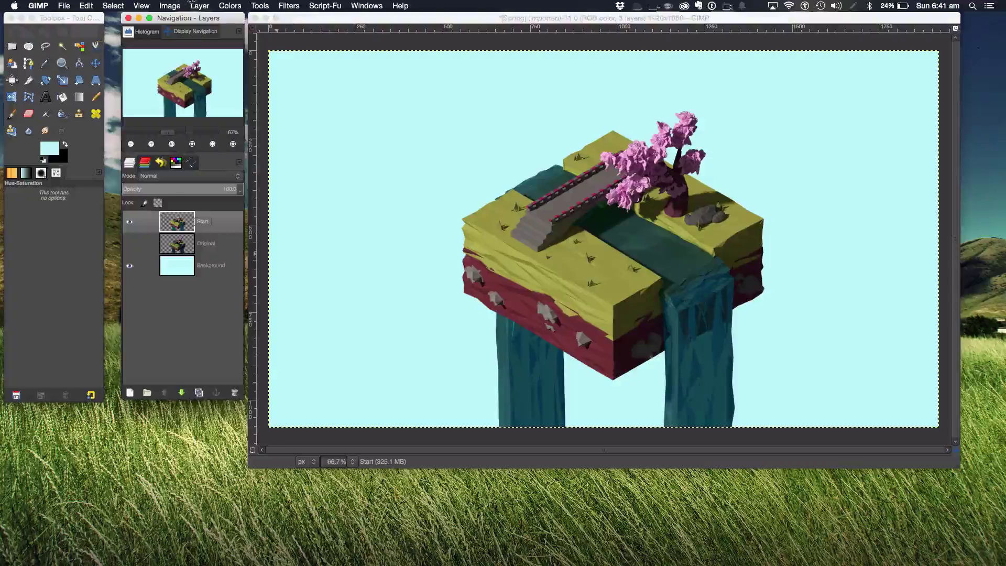
Apply Levels to the Start layer with midtone gamma lowered to about 0.93.
{"action": "left_click", "coordinate": [197, 5]}
{"action": "mouse_move", "coordinate": [221, 4]}
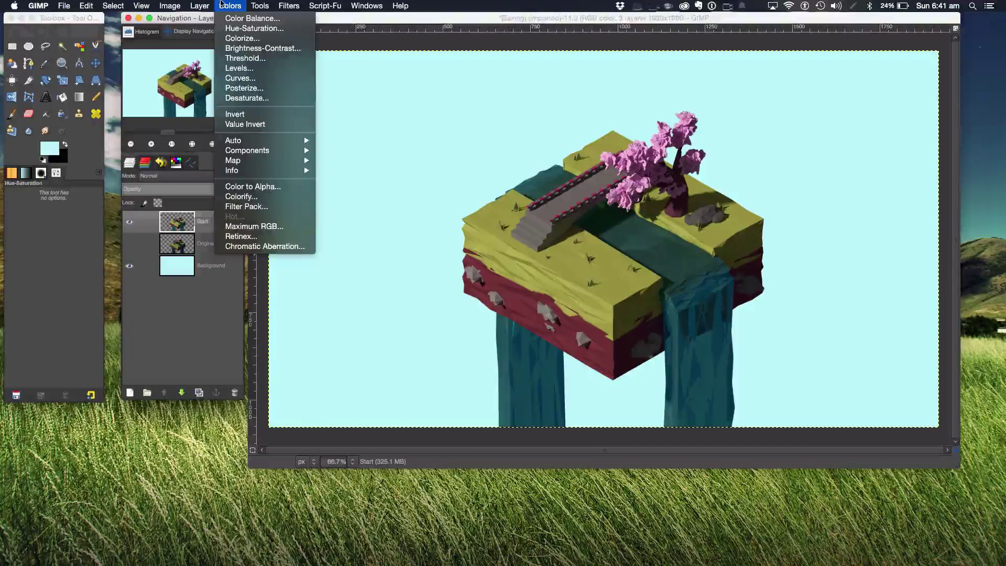
{"action": "left_click", "coordinate": [266, 74]}
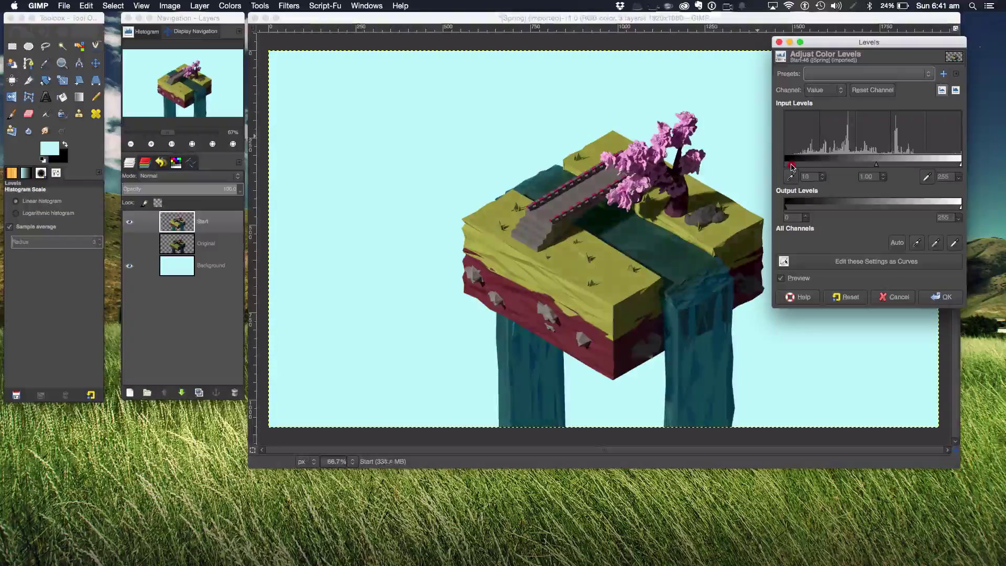
{"action": "left_click", "coordinate": [791, 164]}
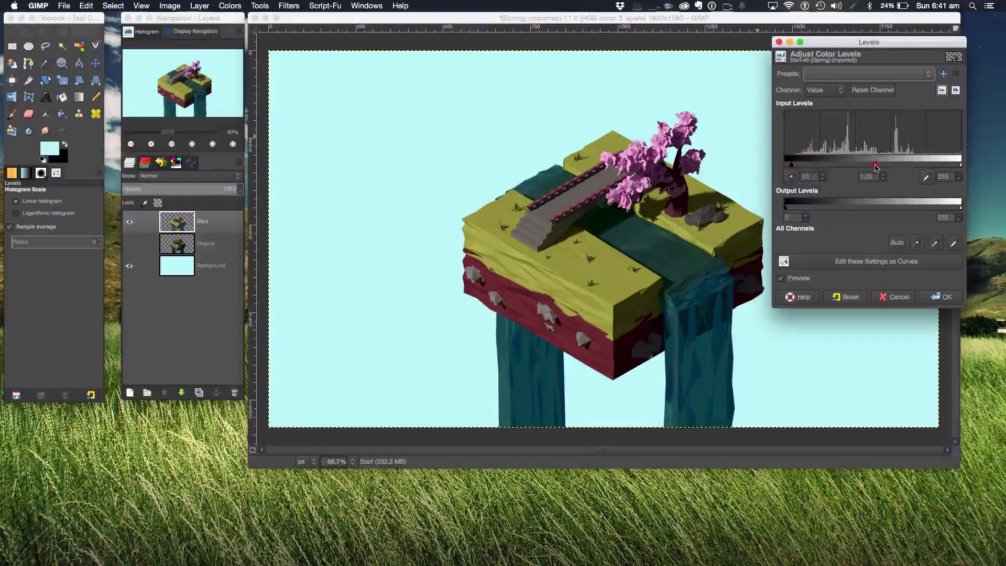
{"action": "left_click_drag", "start_coordinate": [876, 167], "coordinate": [878, 168]}
{"action": "left_click", "coordinate": [879, 168]}
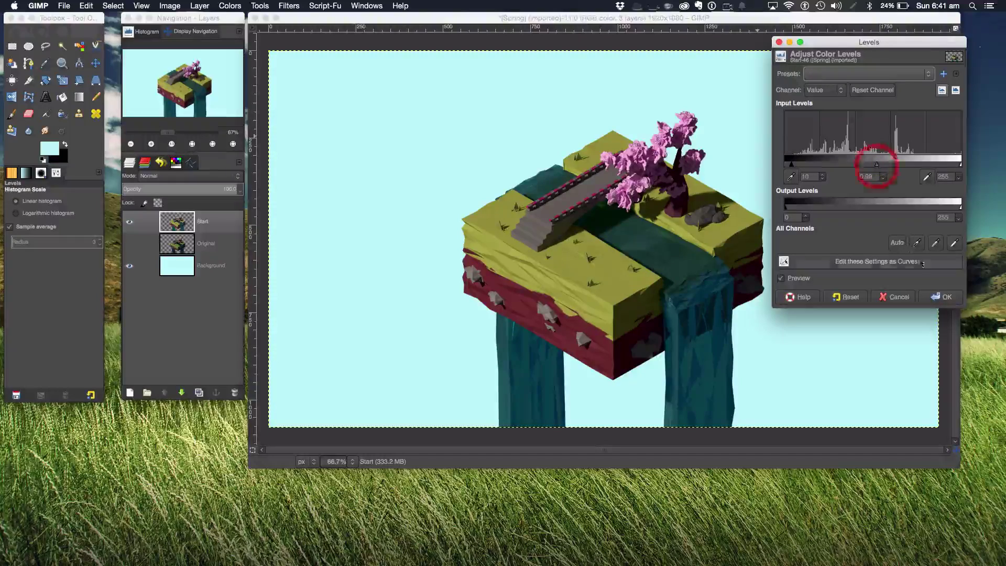
{"action": "left_click", "coordinate": [936, 297]}
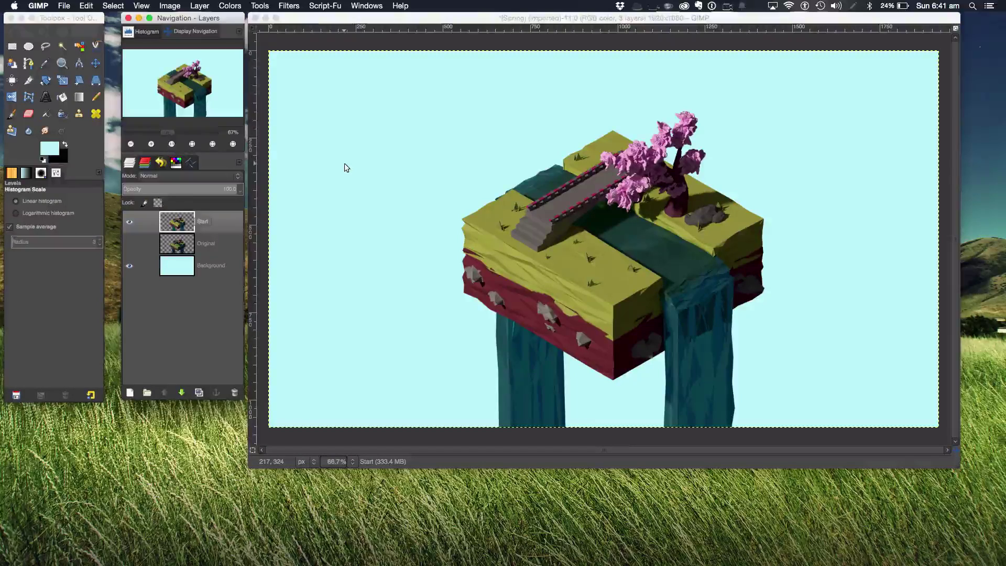
Show Original and toggle the Start layer off and on to compare the grading.
{"action": "left_click", "coordinate": [131, 244]}
{"action": "left_click", "coordinate": [128, 222]}
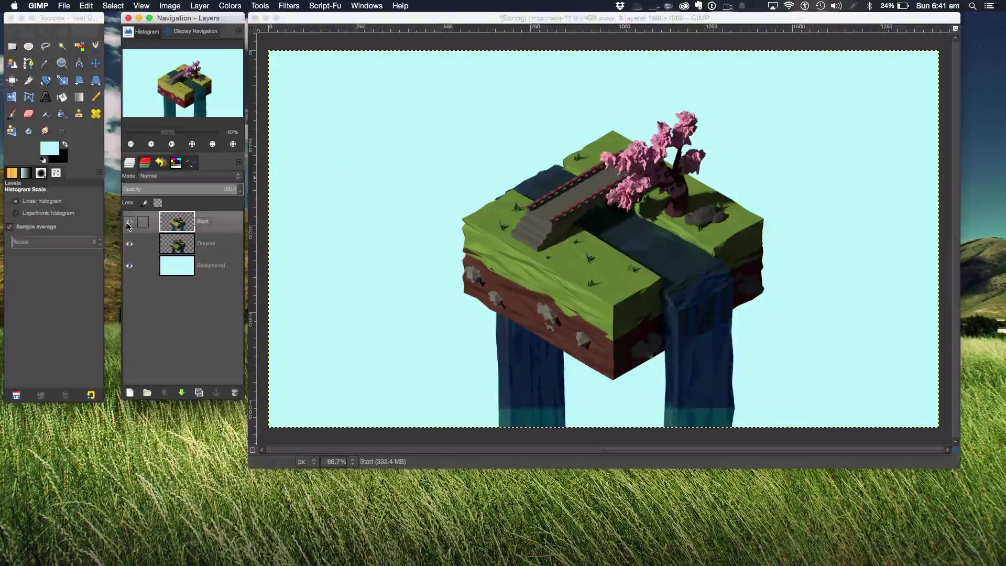
{"action": "left_click", "coordinate": [129, 223]}
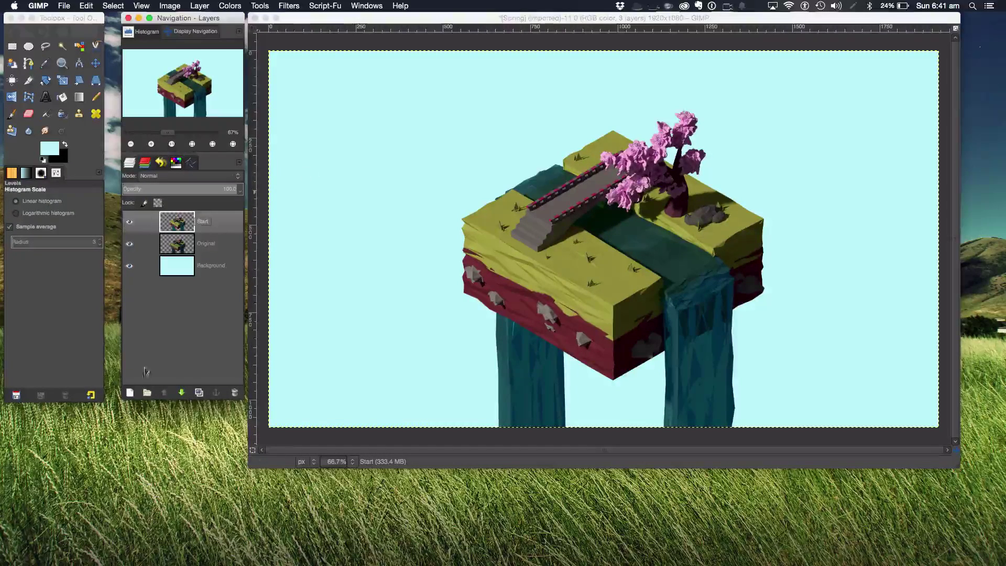
Add a new layer named Layer and fill it with dark navy.
{"action": "left_click", "coordinate": [131, 392]}
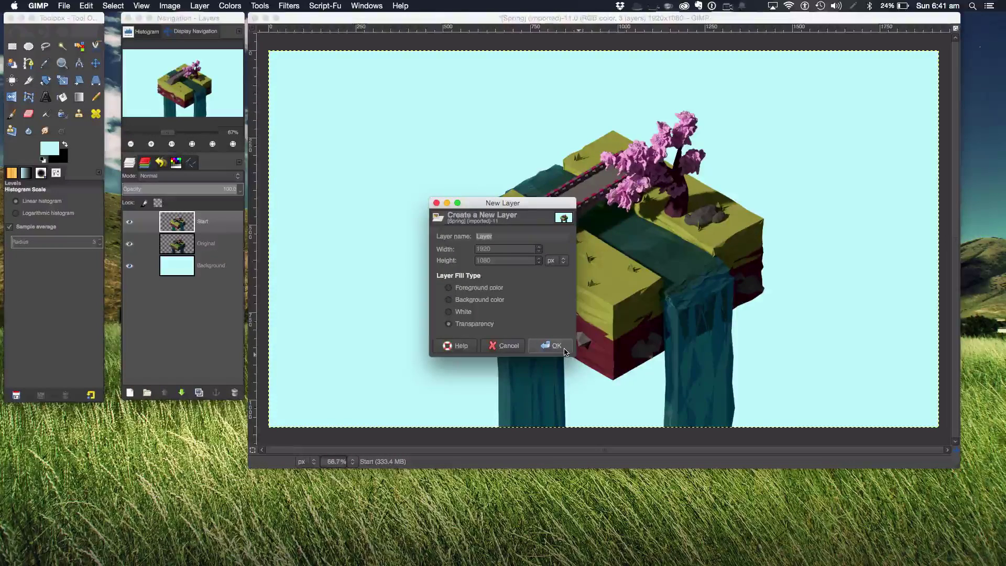
{"action": "left_click", "coordinate": [555, 345]}
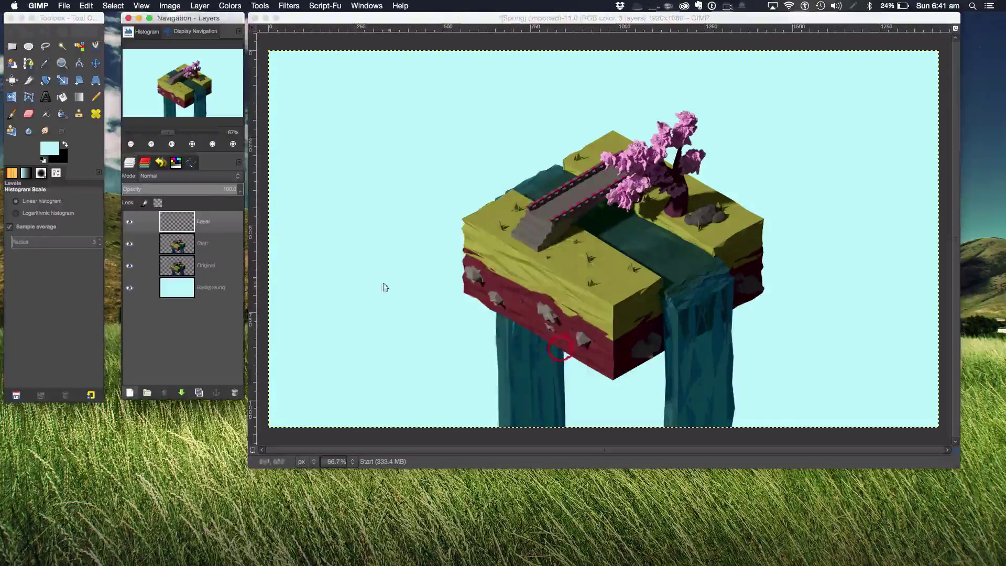
{"action": "left_click", "coordinate": [49, 149]}
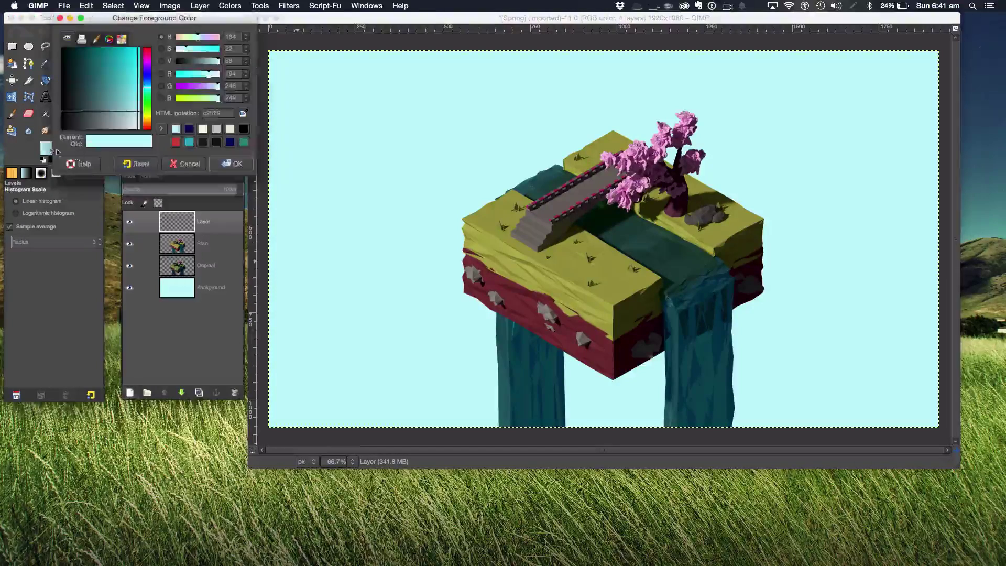
{"action": "left_click", "coordinate": [189, 131]}
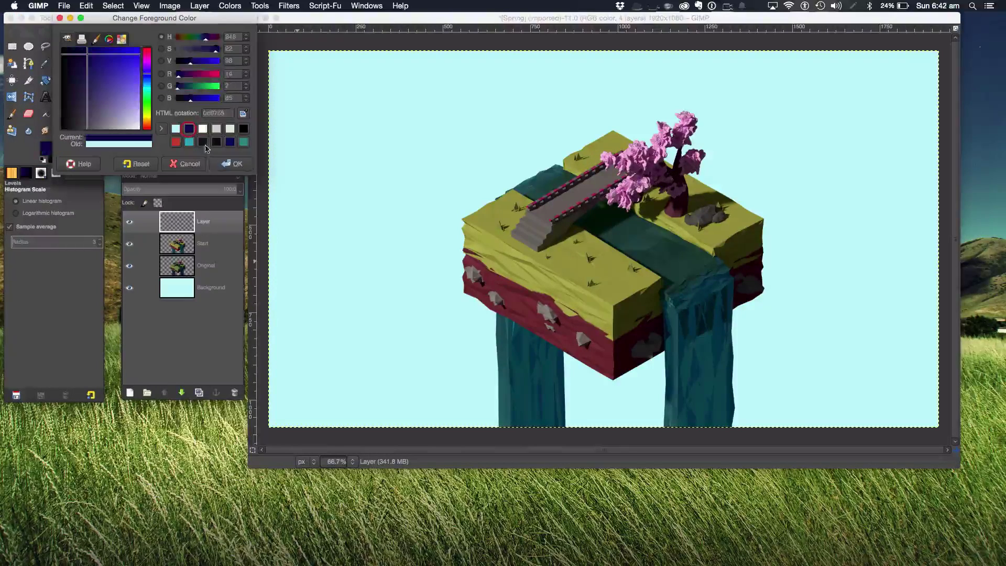
{"action": "left_click", "coordinate": [231, 163]}
{"action": "left_click", "coordinate": [435, 173]}
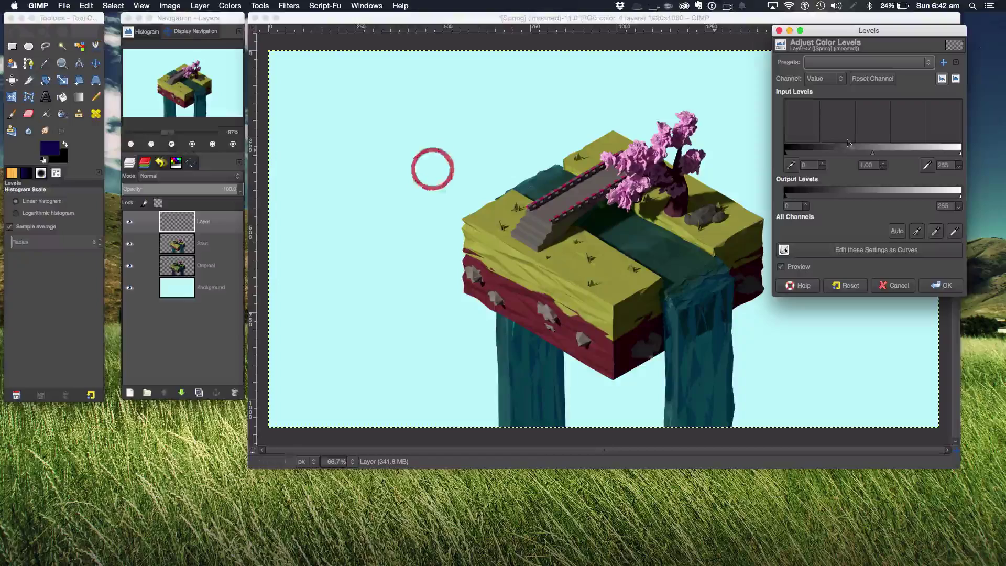
{"action": "left_click", "coordinate": [891, 285]}
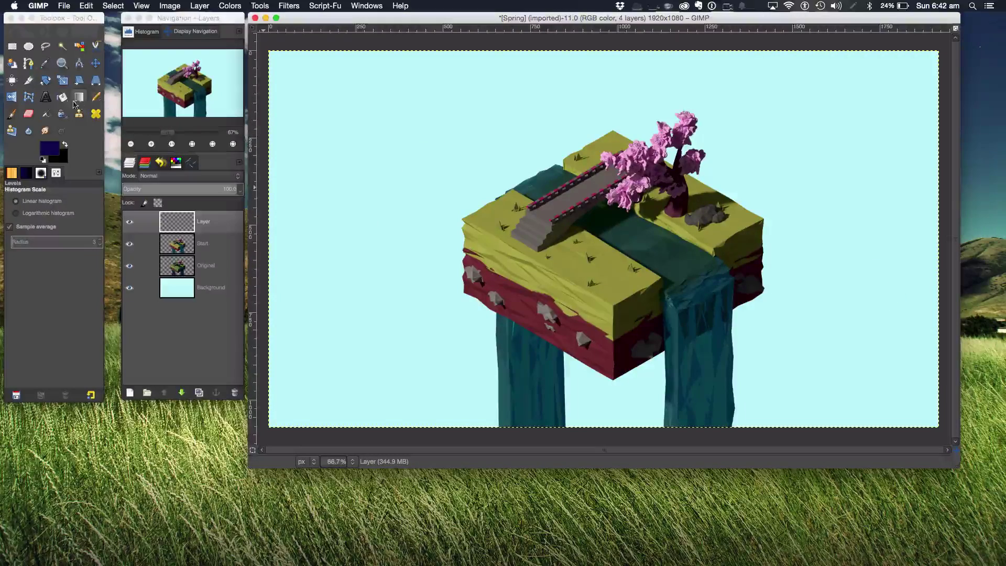
{"action": "left_click", "coordinate": [61, 96]}
{"action": "left_click", "coordinate": [445, 132]}
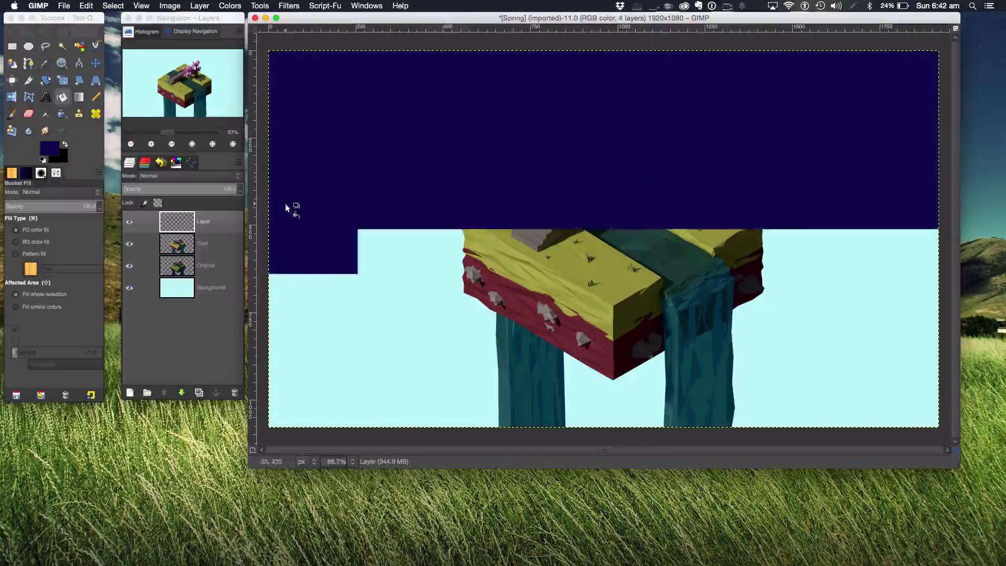
Blend the navy layer in Overlay mode at about 54 opacity, comparing it hidden and shown.
{"action": "left_click", "coordinate": [157, 175]}
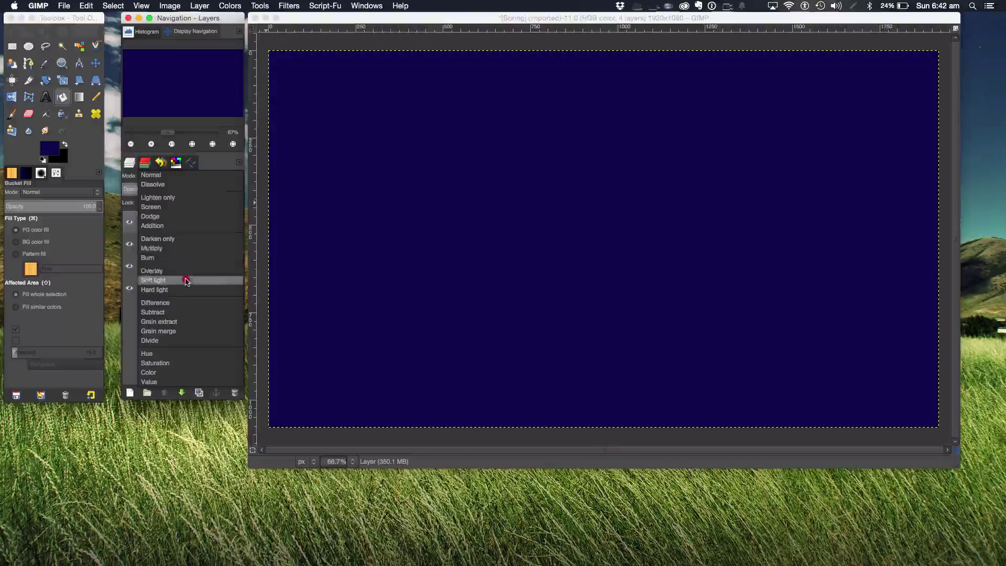
{"action": "left_click", "coordinate": [187, 271]}
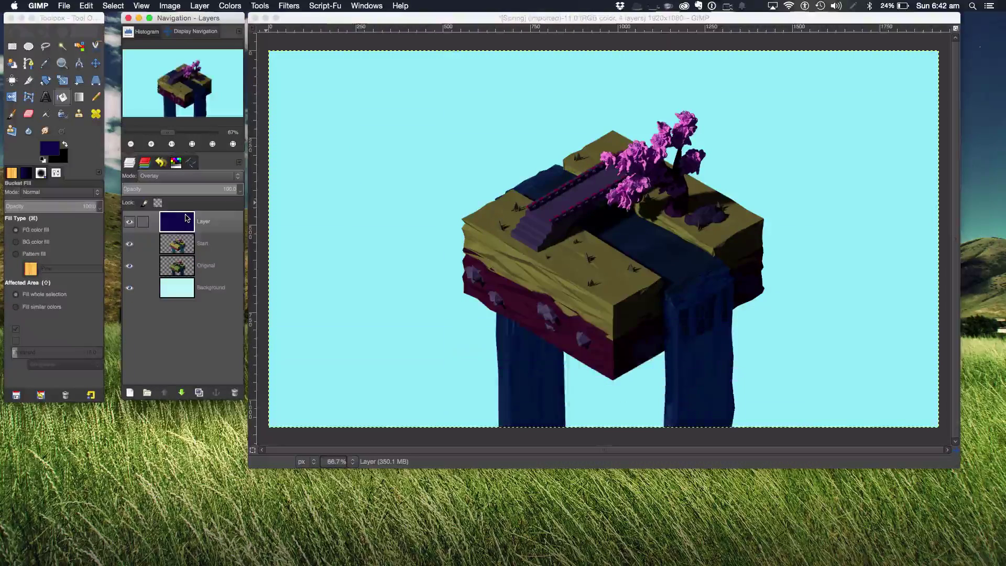
{"action": "left_click", "coordinate": [204, 187]}
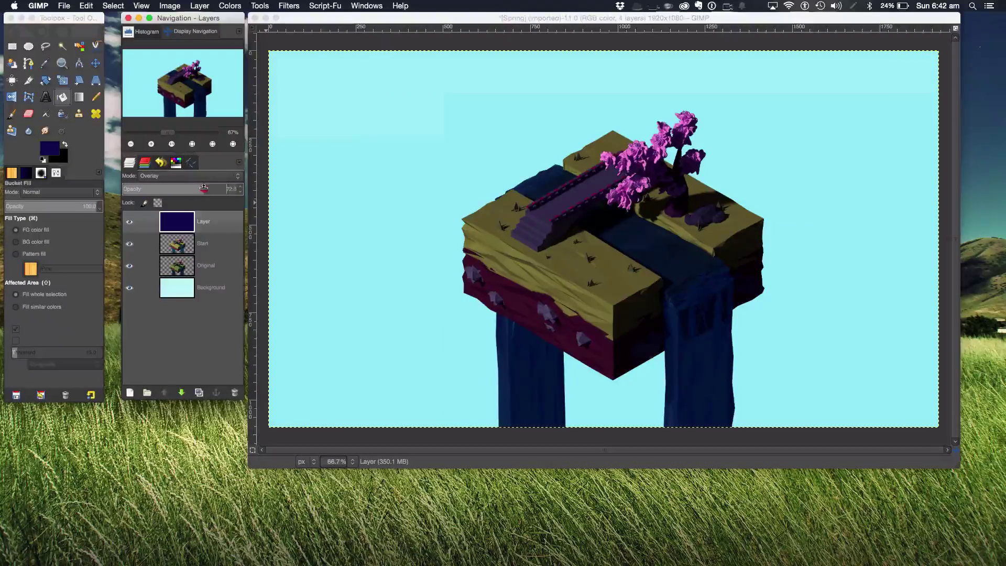
{"action": "left_click", "coordinate": [196, 187]}
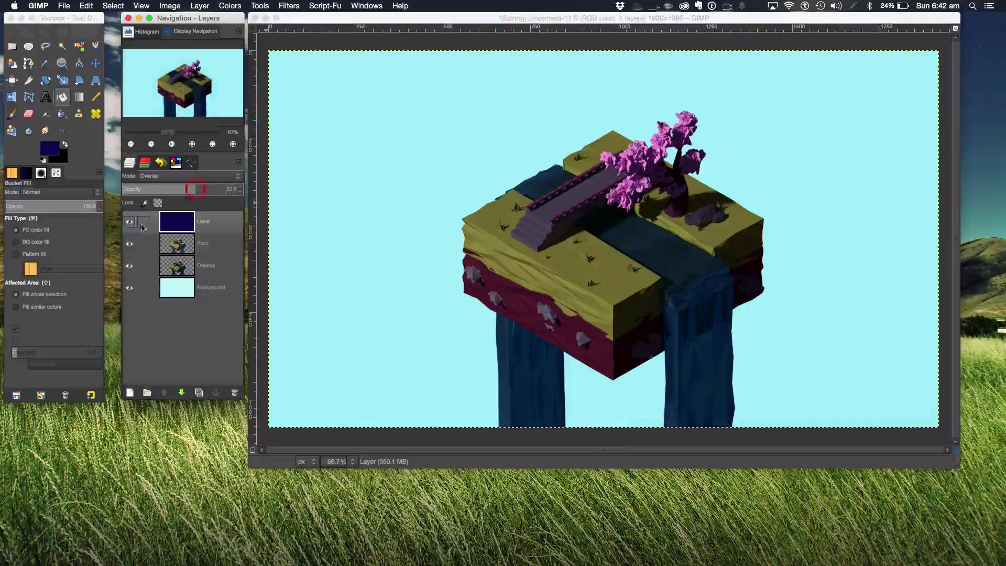
{"action": "left_click", "coordinate": [128, 223]}
{"action": "left_click", "coordinate": [128, 223]}
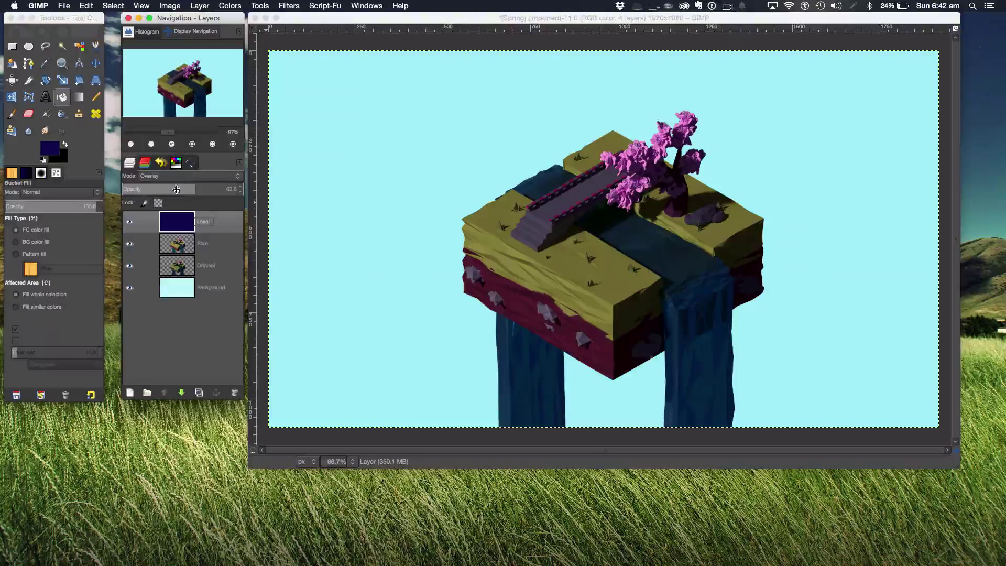
{"action": "left_click", "coordinate": [185, 186]}
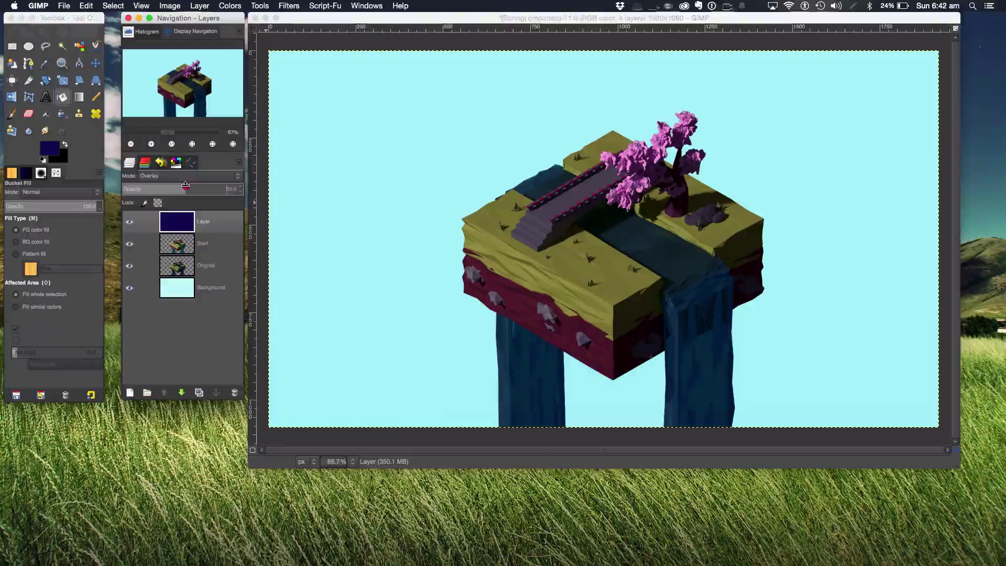
{"action": "left_click", "coordinate": [177, 244]}
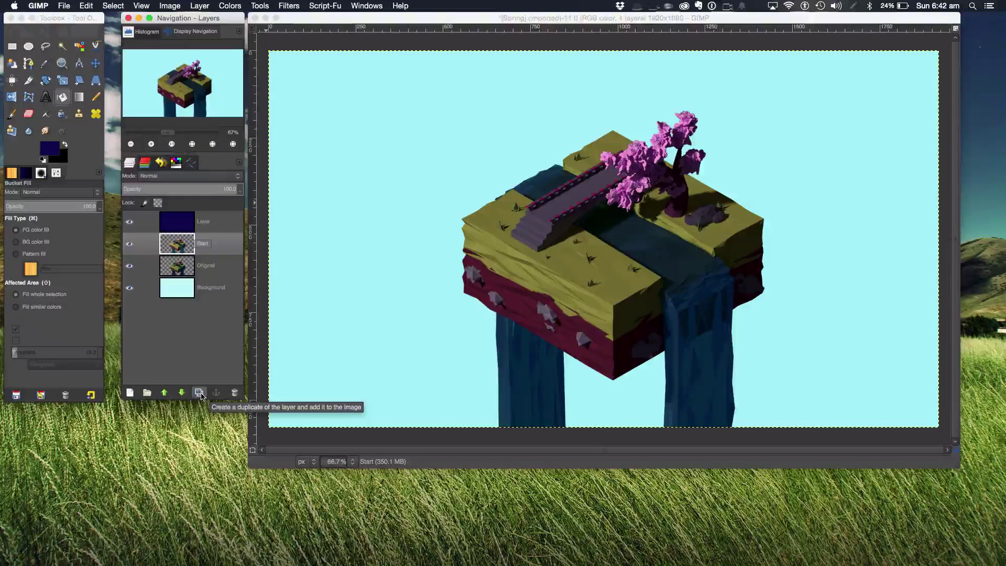
Duplicate Start and apply a black-to-white Gradient Map to the copy.
{"action": "left_click", "coordinate": [200, 393]}
{"action": "left_click", "coordinate": [222, 6]}
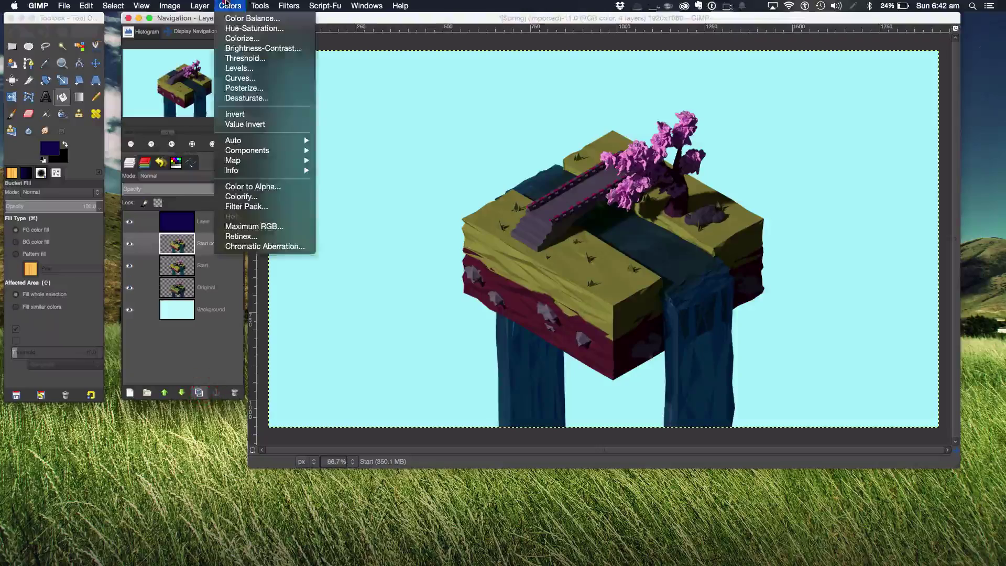
{"action": "mouse_move", "coordinate": [262, 161]}
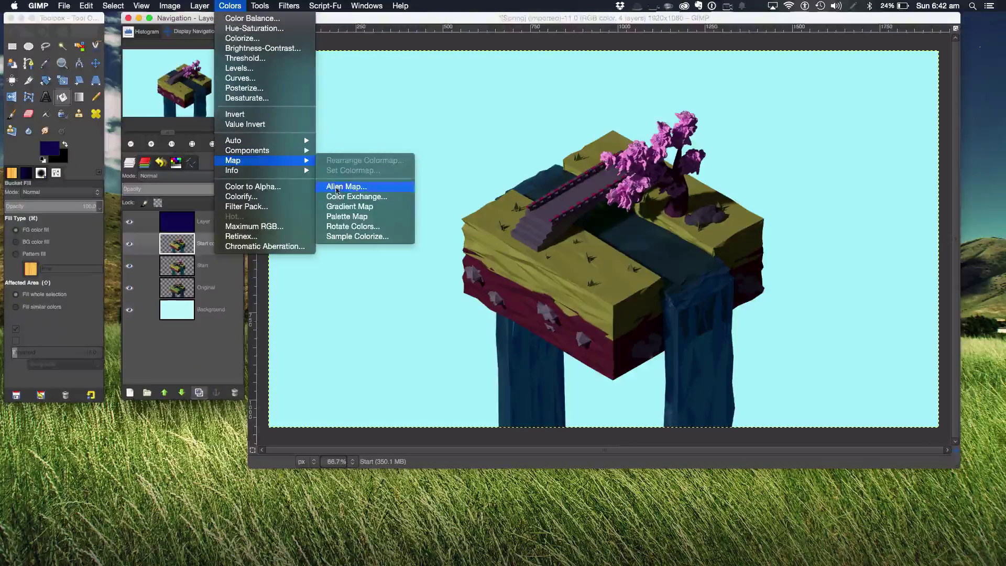
{"action": "left_click", "coordinate": [349, 206]}
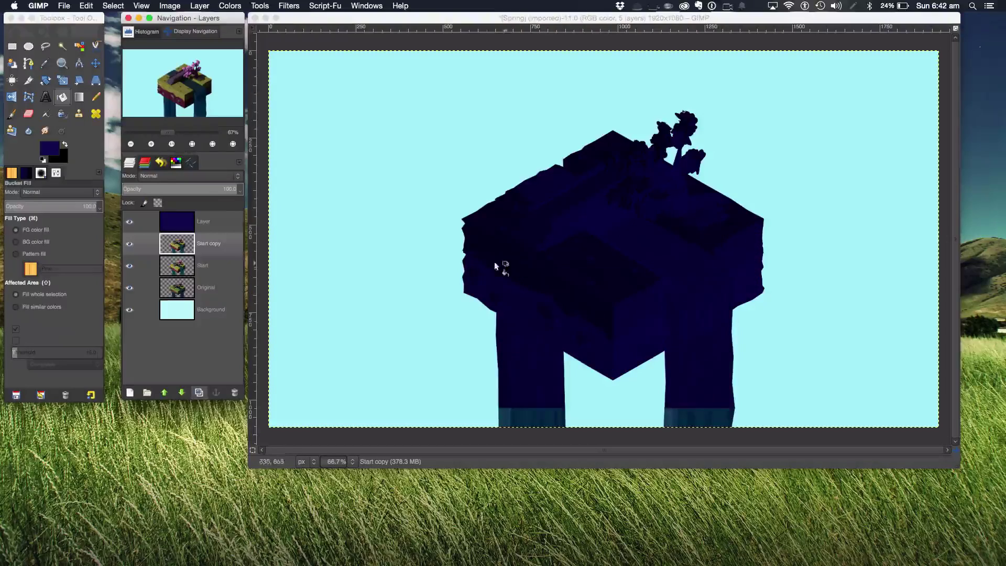
{"action": "key", "text": "super+z"}
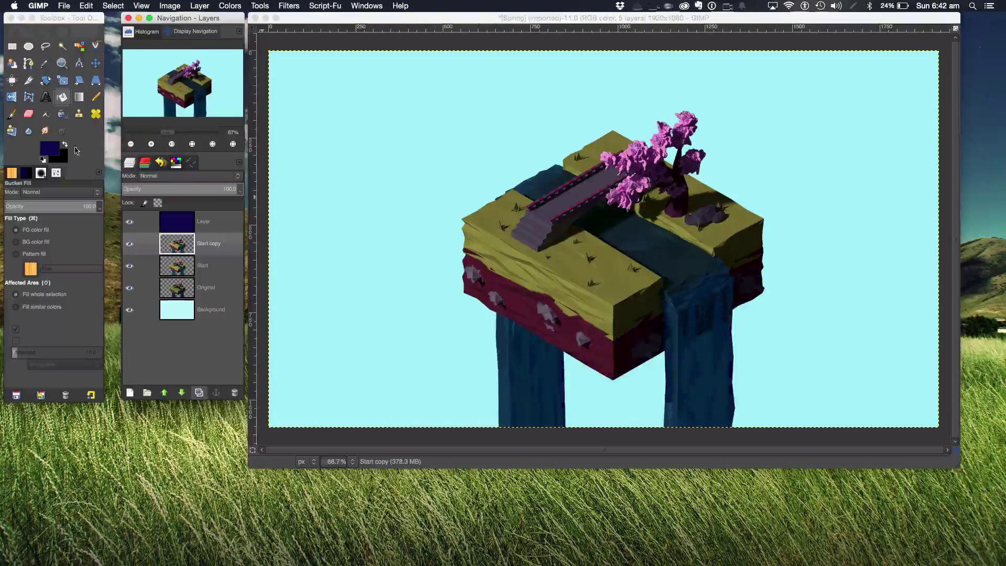
{"action": "left_click", "coordinate": [43, 159]}
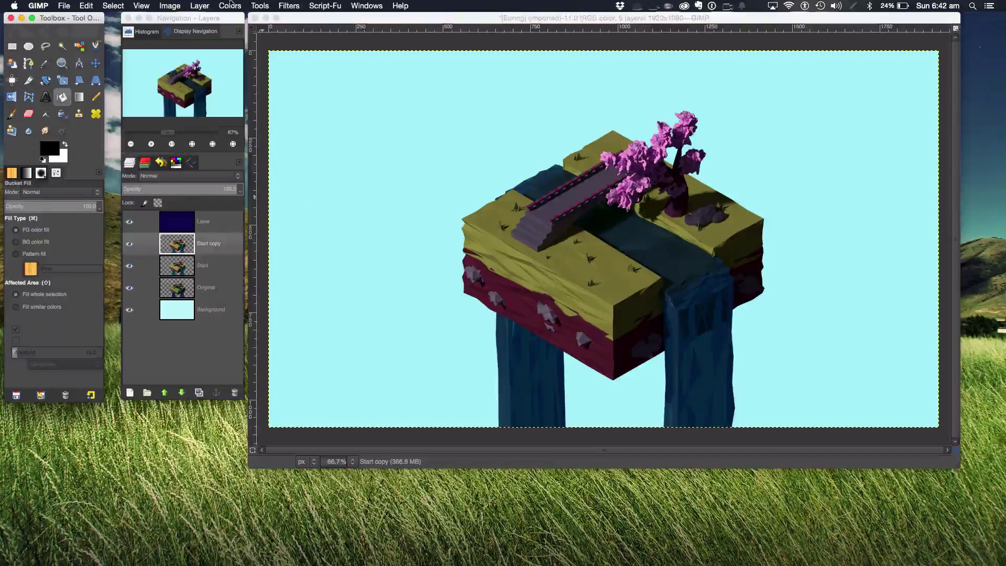
{"action": "left_click", "coordinate": [230, 6]}
{"action": "mouse_move", "coordinate": [283, 160]}
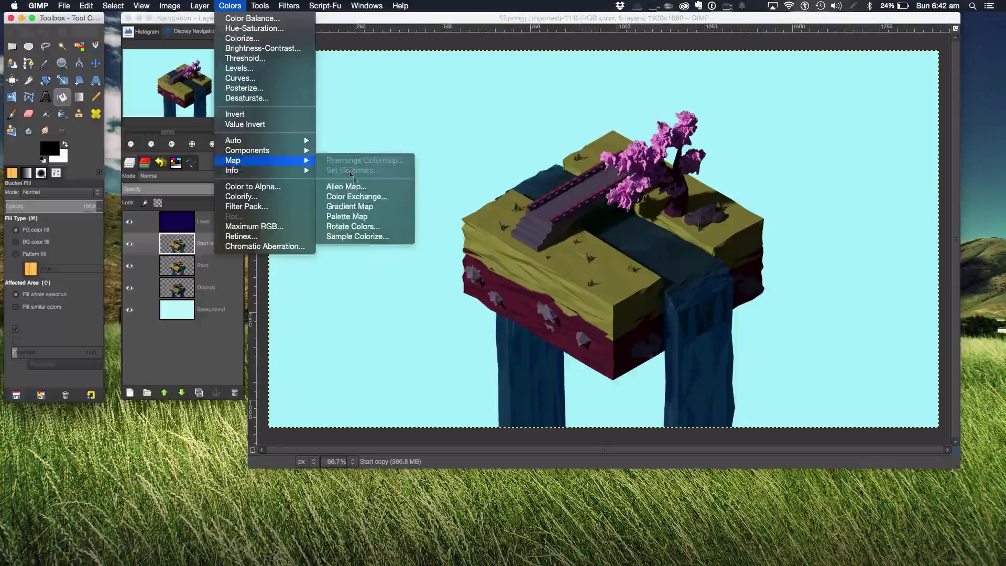
{"action": "left_click", "coordinate": [356, 207]}
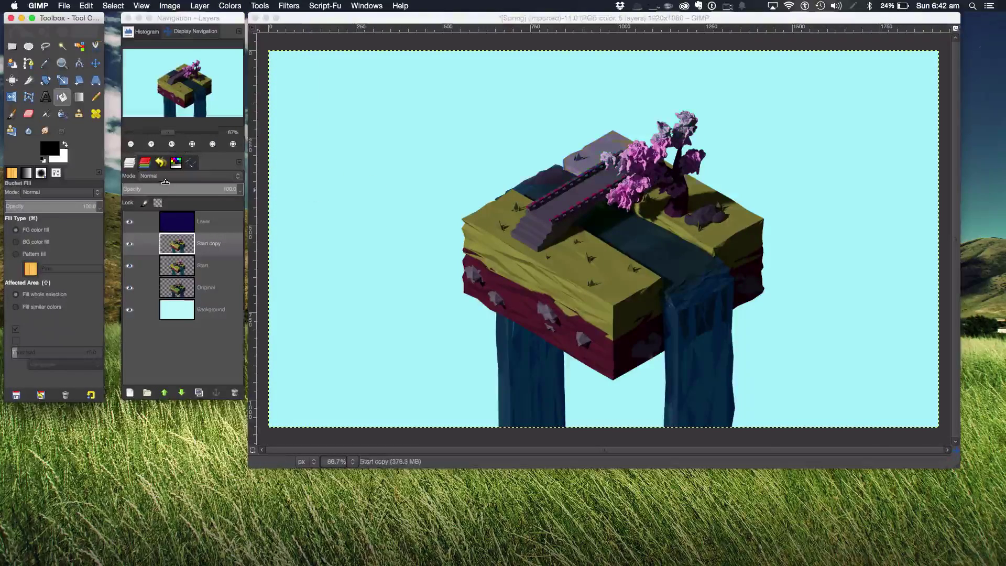
Blend the Start copy layer in Soft light at about 66% opacity.
{"action": "left_click", "coordinate": [166, 178]}
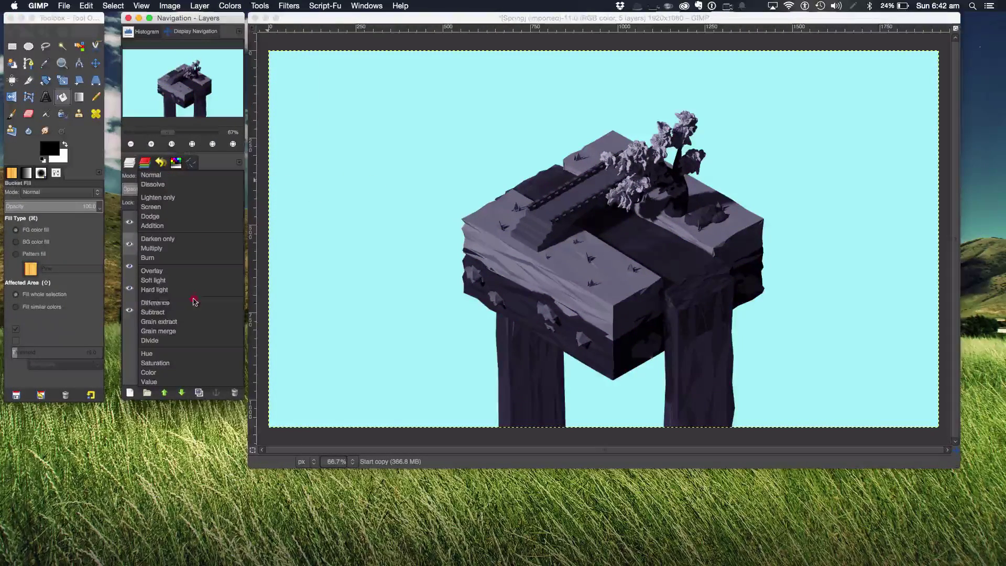
{"action": "left_click", "coordinate": [196, 280]}
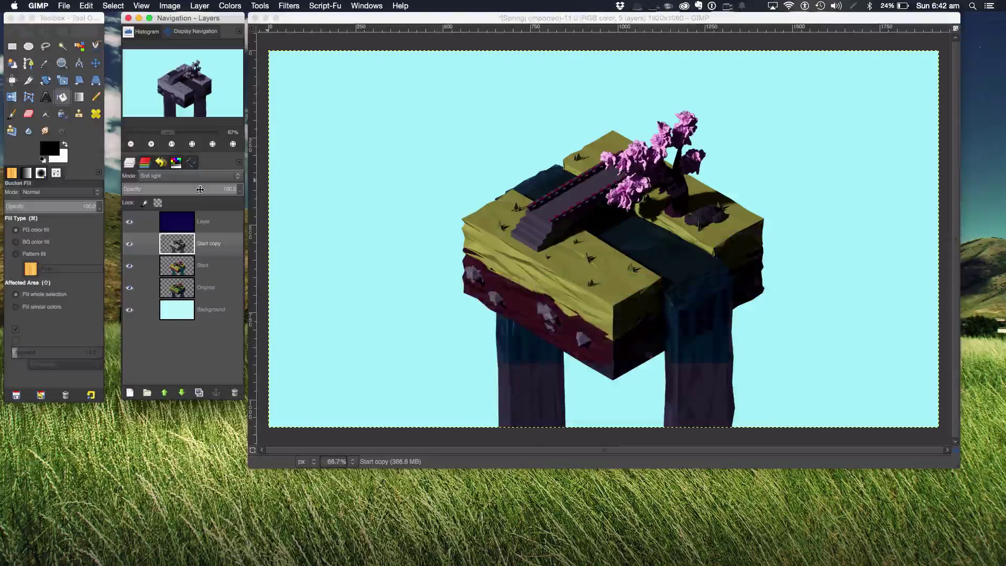
{"action": "left_click", "coordinate": [200, 186]}
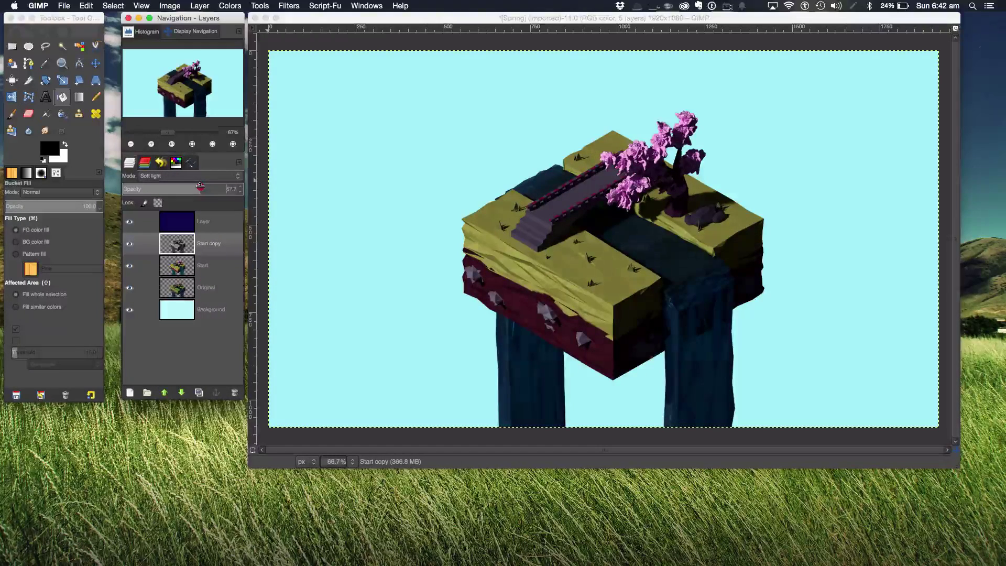
{"action": "left_click_drag", "start_coordinate": [200, 186], "coordinate": [192, 181]}
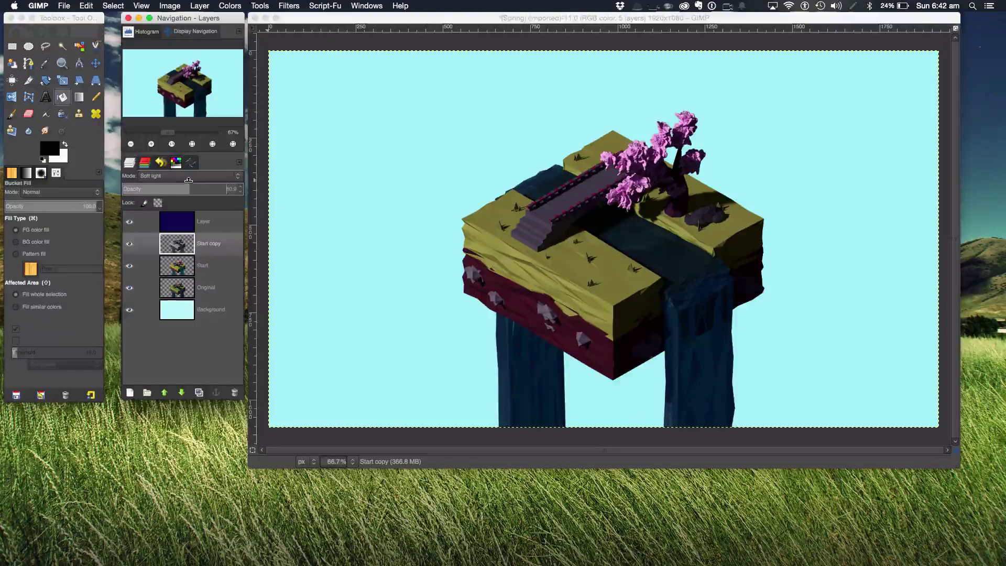
Apply Brightness-Contrast to the Start layer with brightness 25 and contrast 2.
{"action": "left_click", "coordinate": [209, 265]}
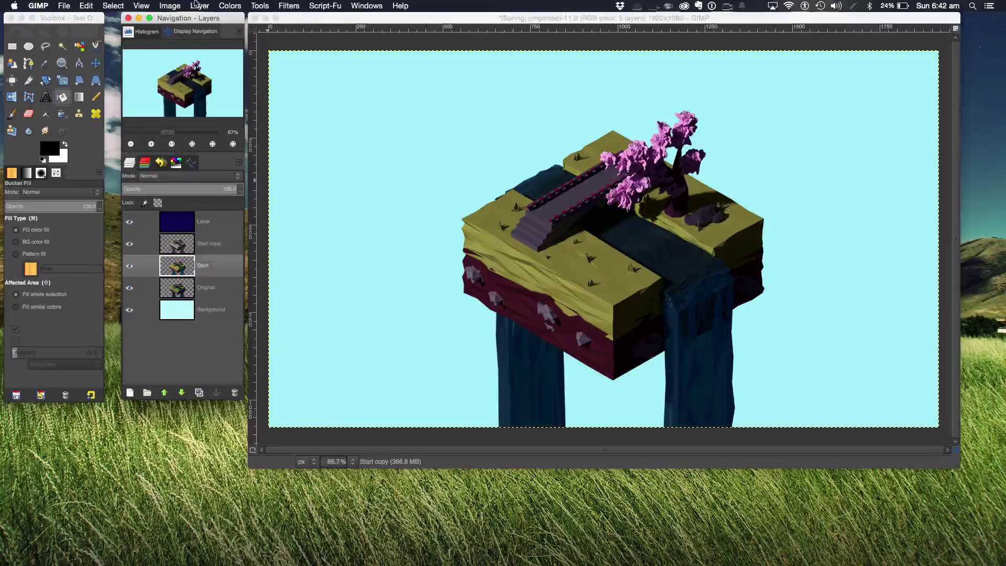
{"action": "left_click", "coordinate": [229, 6]}
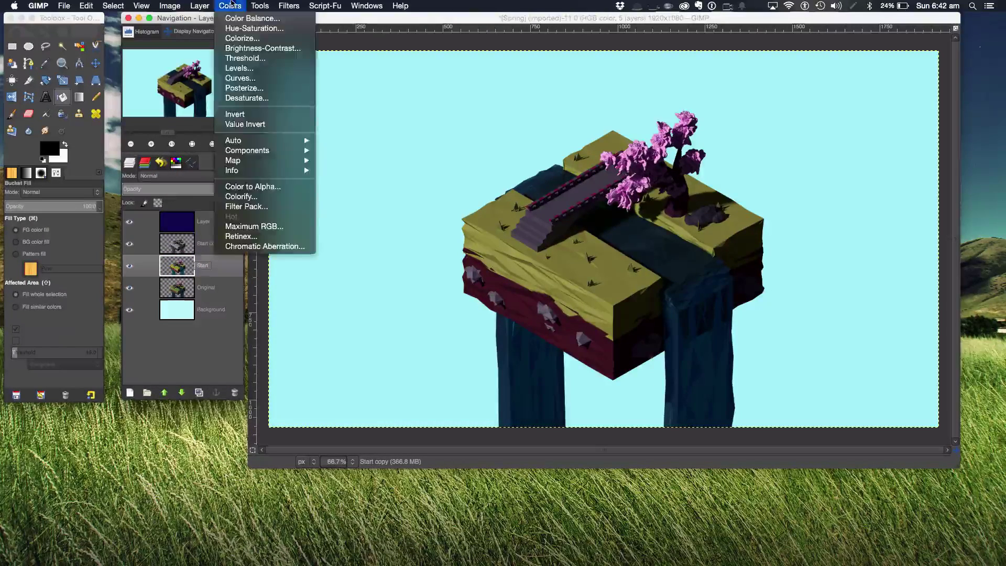
{"action": "left_click", "coordinate": [262, 48]}
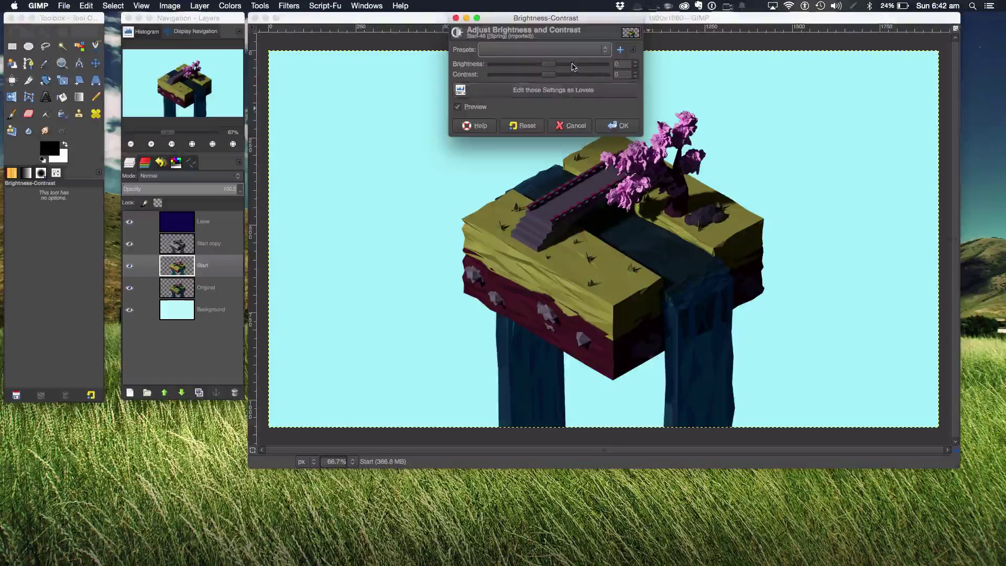
{"action": "left_click_drag", "start_coordinate": [567, 64], "coordinate": [585, 70]}
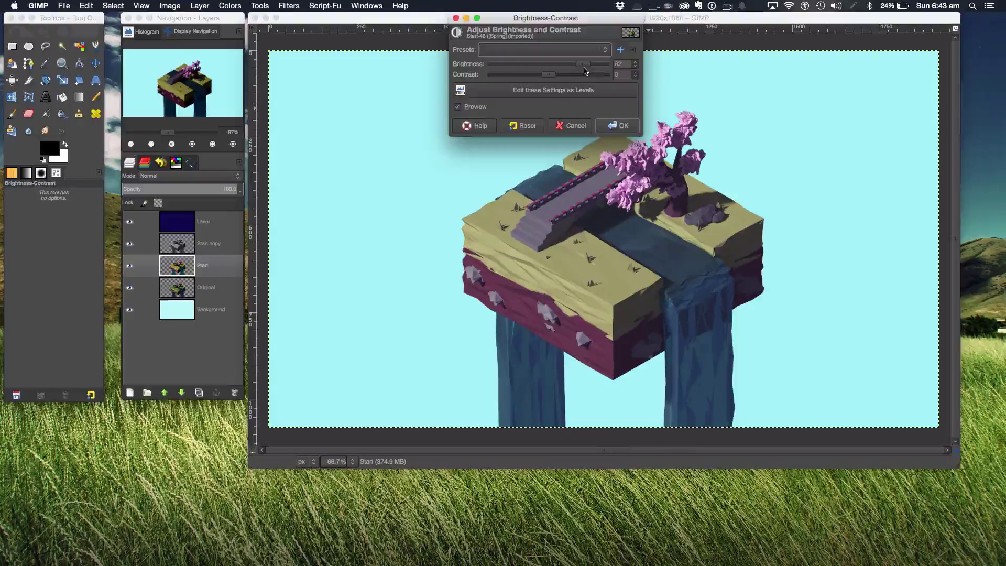
{"action": "left_click_drag", "start_coordinate": [582, 65], "coordinate": [549, 76]}
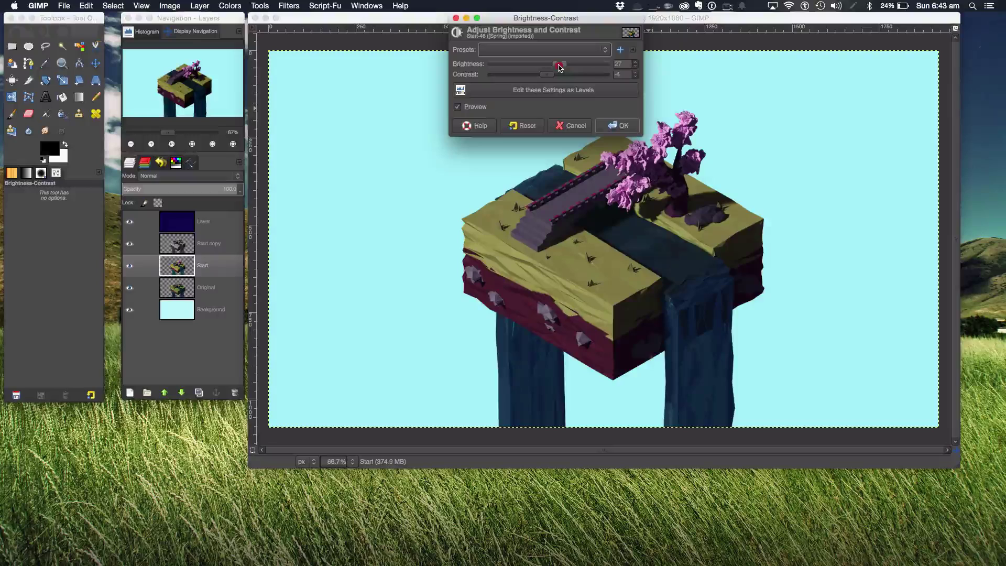
{"action": "left_click_drag", "start_coordinate": [560, 67], "coordinate": [546, 75]}
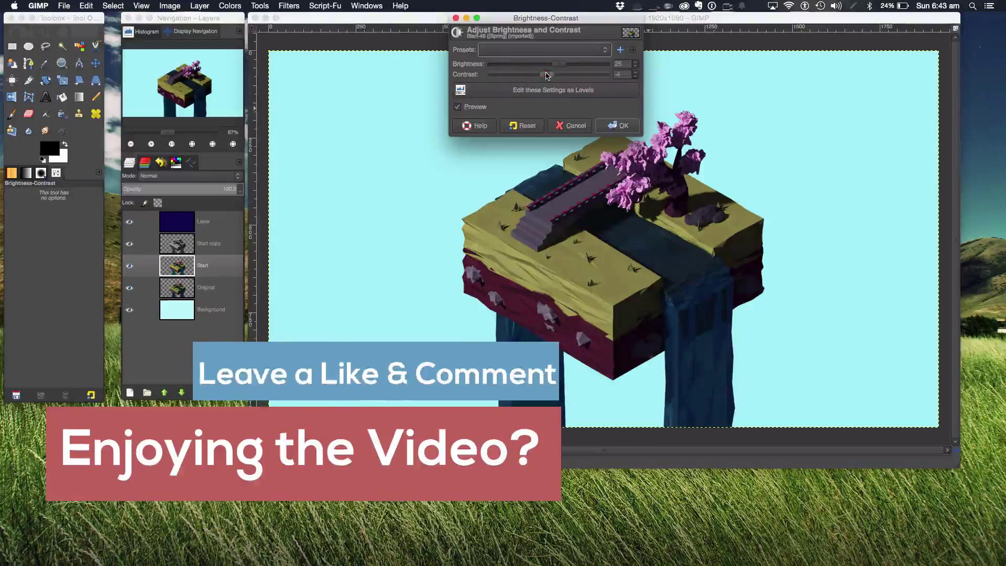
{"action": "left_click", "coordinate": [614, 126]}
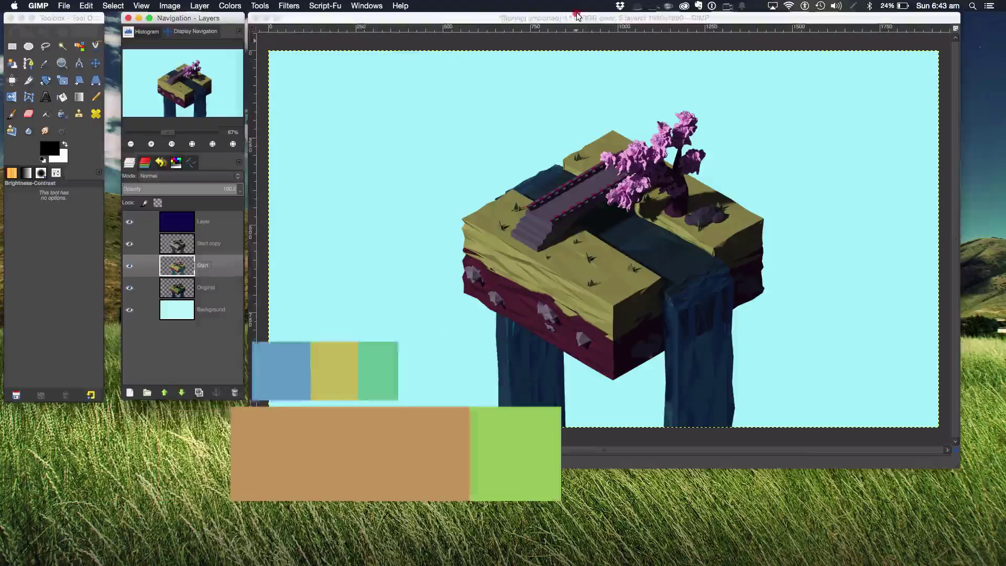
Refocus the image window and make the dark navy Overlay layer (55 opacity) active.
{"action": "left_click", "coordinate": [578, 15]}
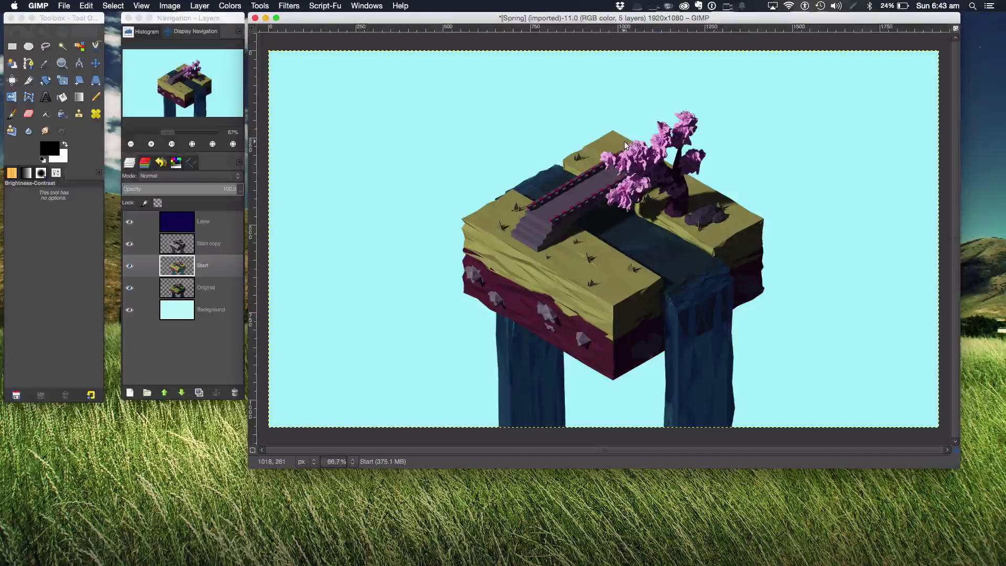
{"action": "left_click", "coordinate": [212, 219]}
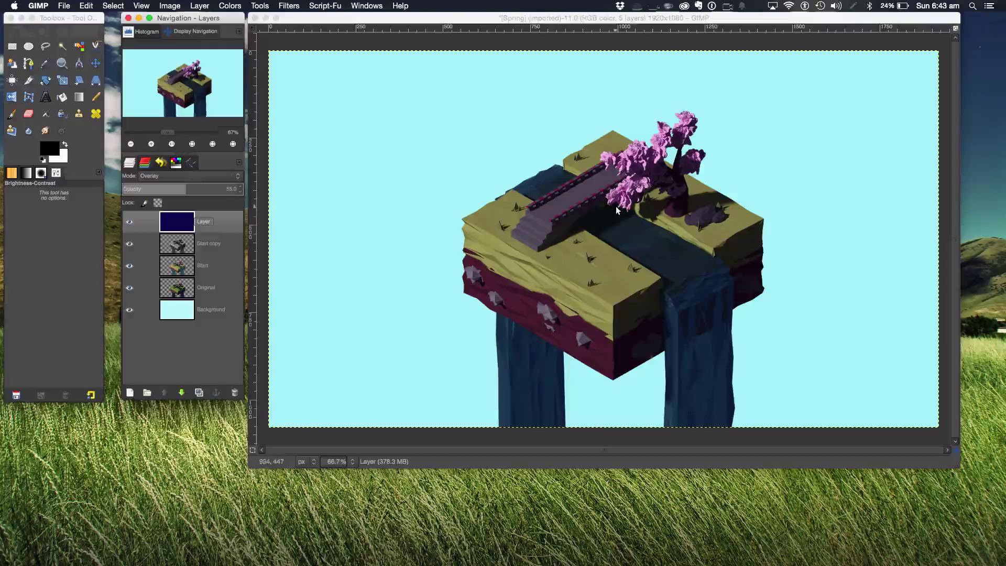